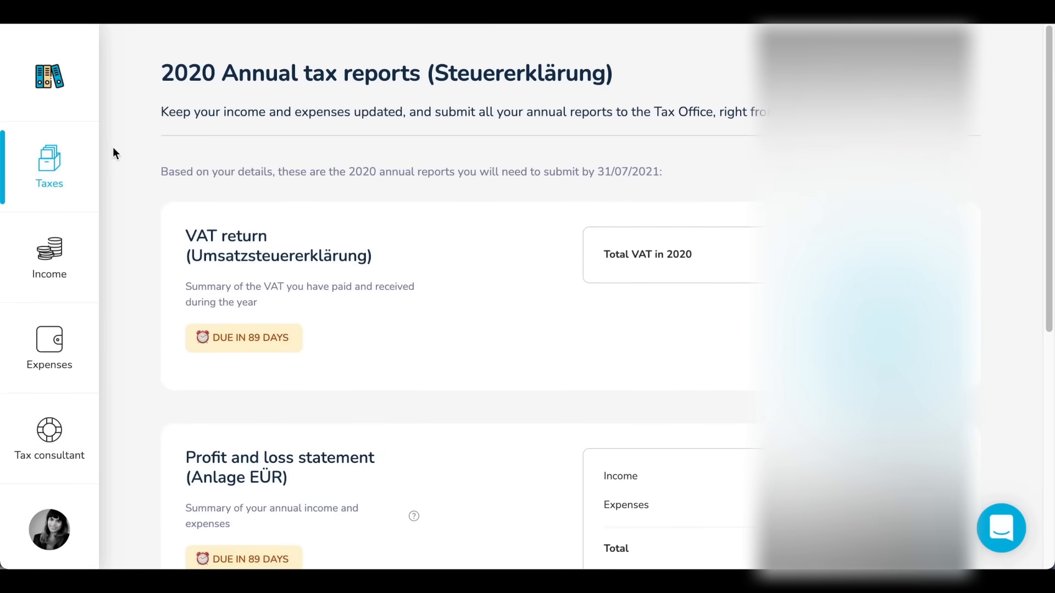
# Review the 2020 annual tax reports overview, including the submission deadline and the reports that must be filed
pyautogui.moveTo(665, 171); pyautogui.dragTo(141, 170)
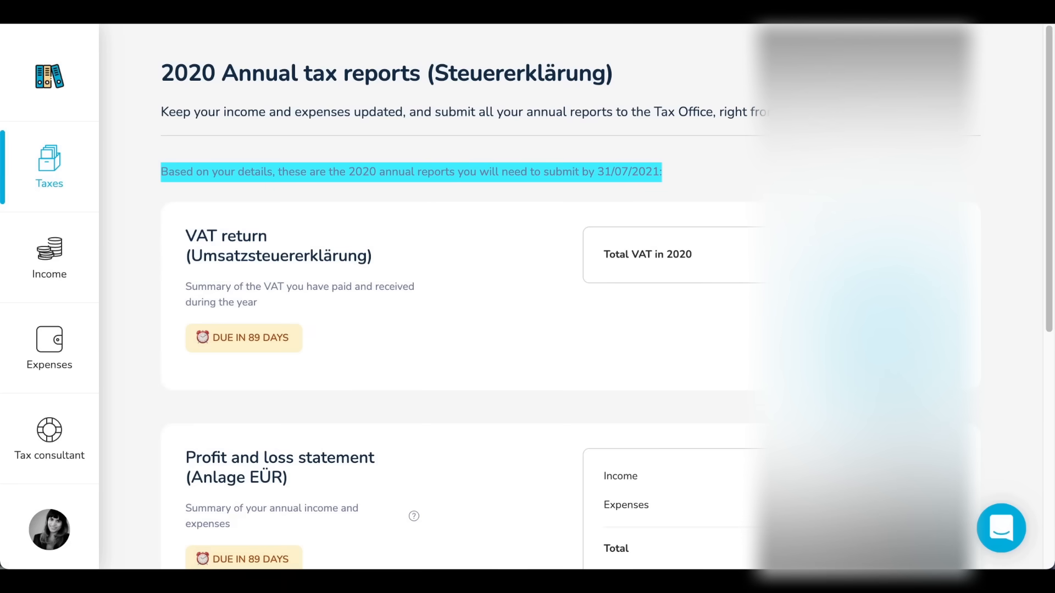
pyautogui.click(142, 170)
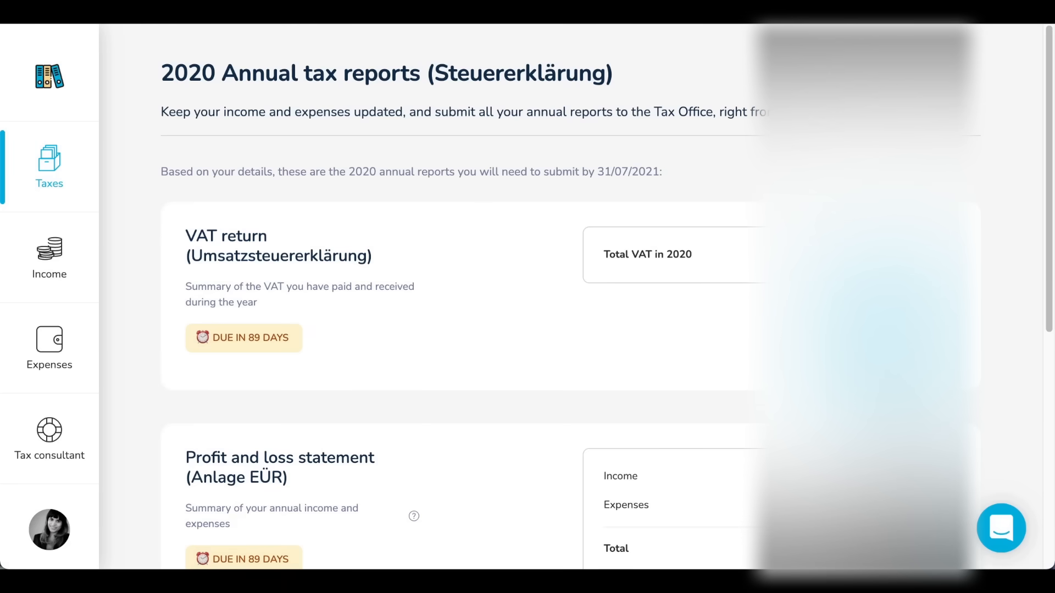
pyautogui.tripleClick(721, 108)
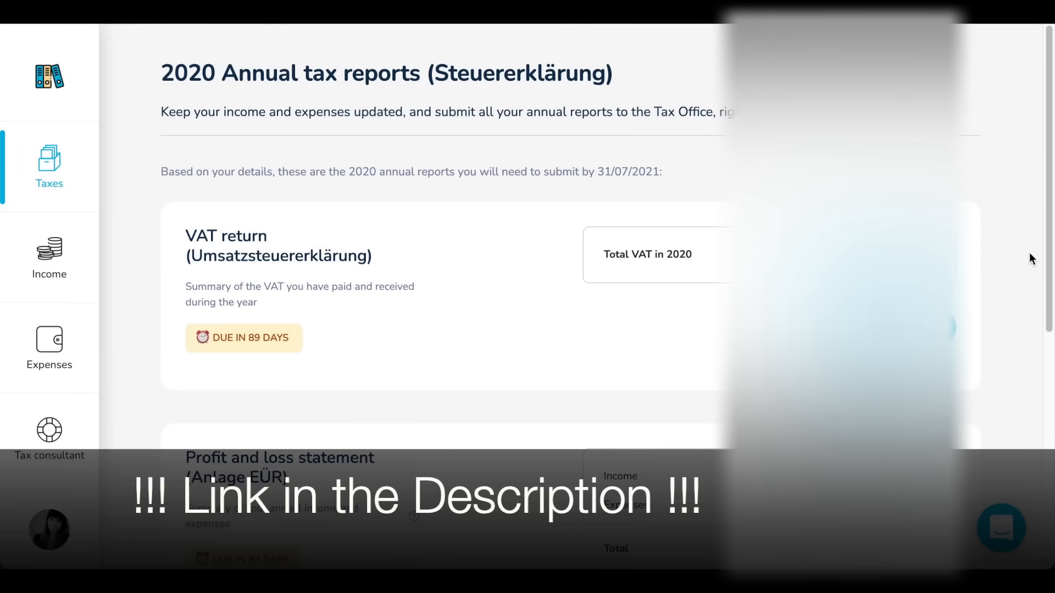
pyautogui.scroll(-3, 1027, 265)
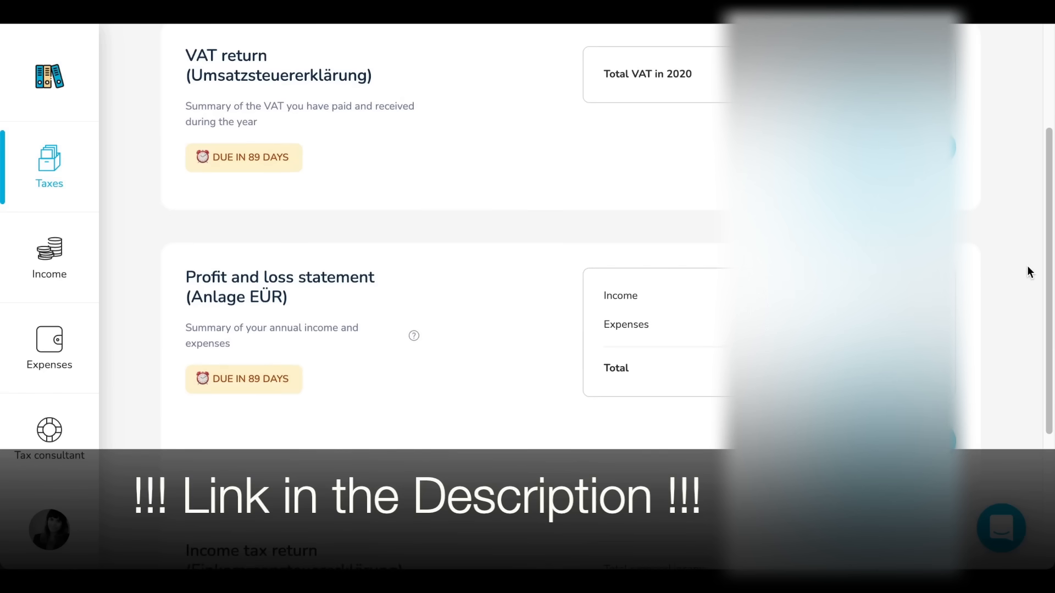
pyautogui.scroll(-1, 1029, 270)
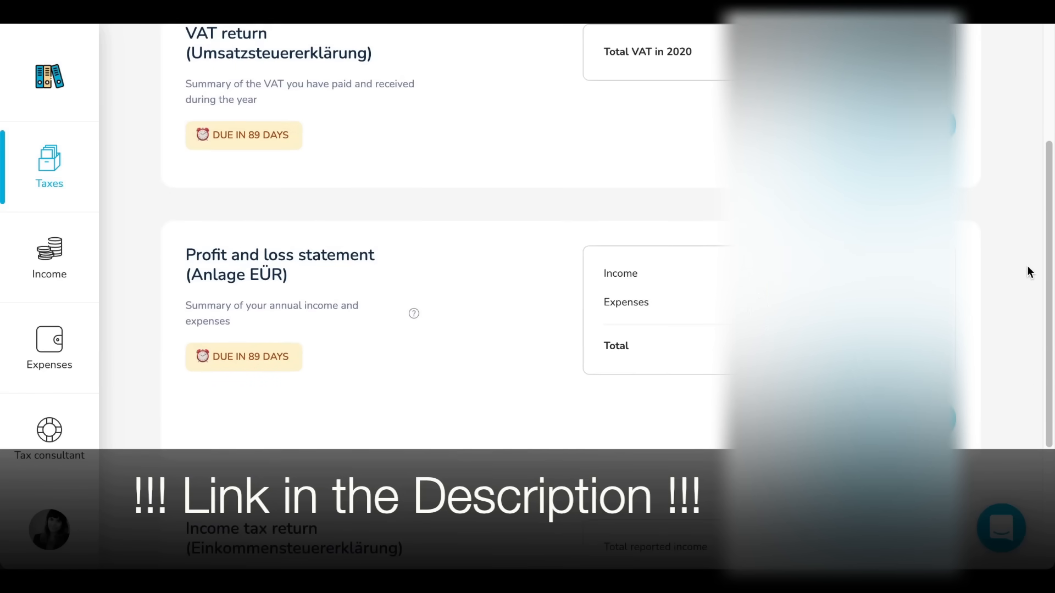
pyautogui.scroll(-2, 1029, 271)
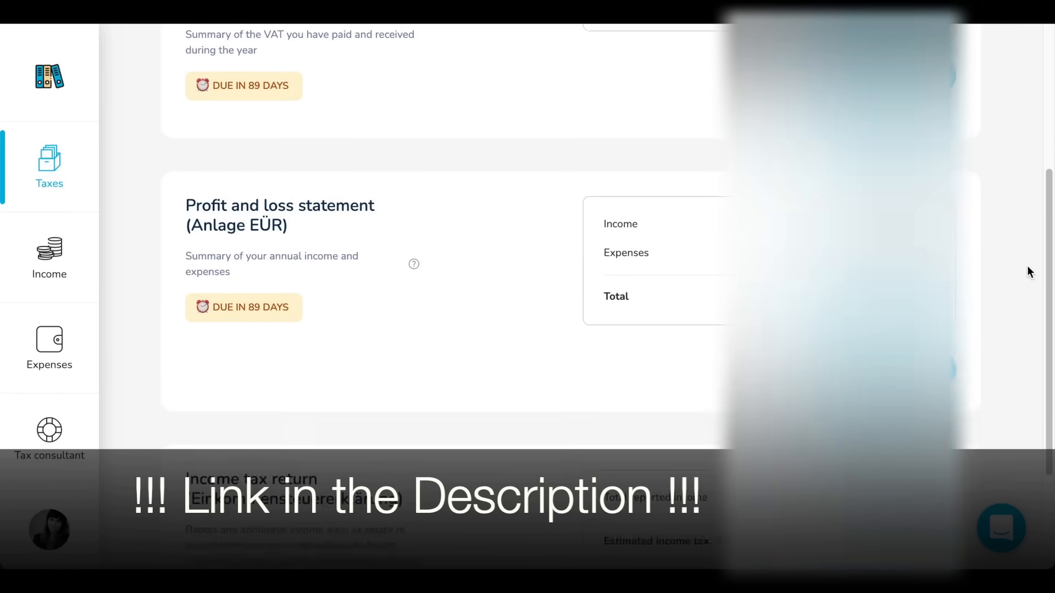
pyautogui.scroll(5, 1029, 270)
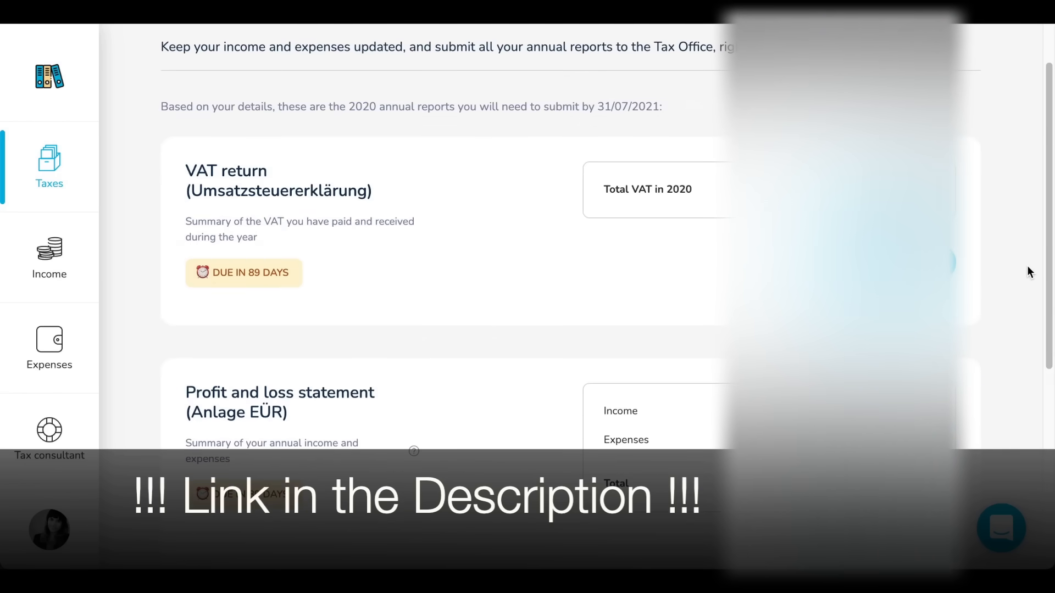
pyautogui.scroll(-1, 1029, 271)
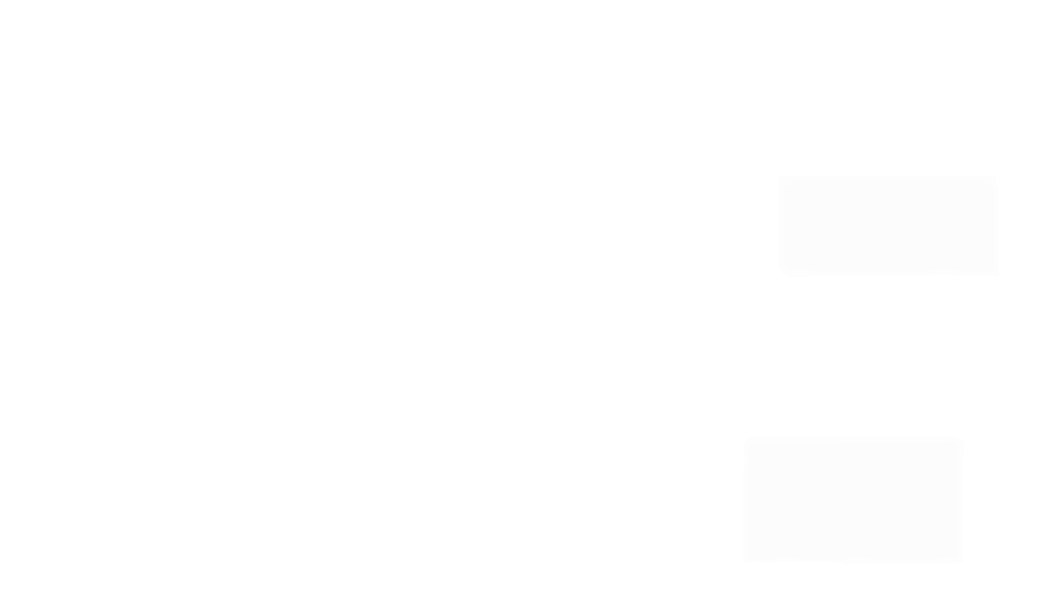
# Open the 2020 annual VAT return for review and check its personal details and its income and expense VAT breakdown
pyautogui.click(856, 318)
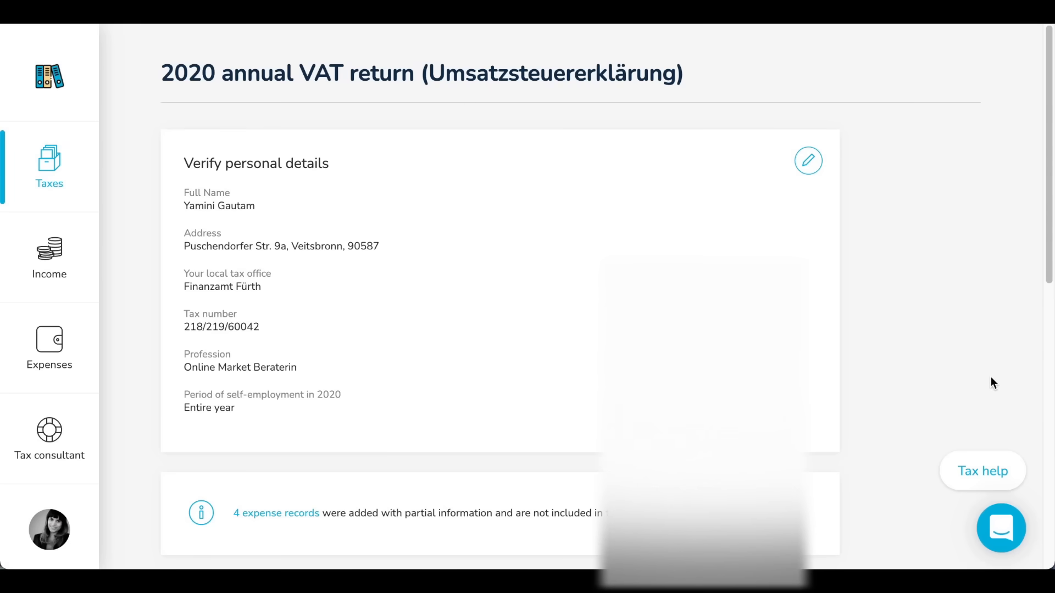
pyautogui.scroll(-7, 991, 377)
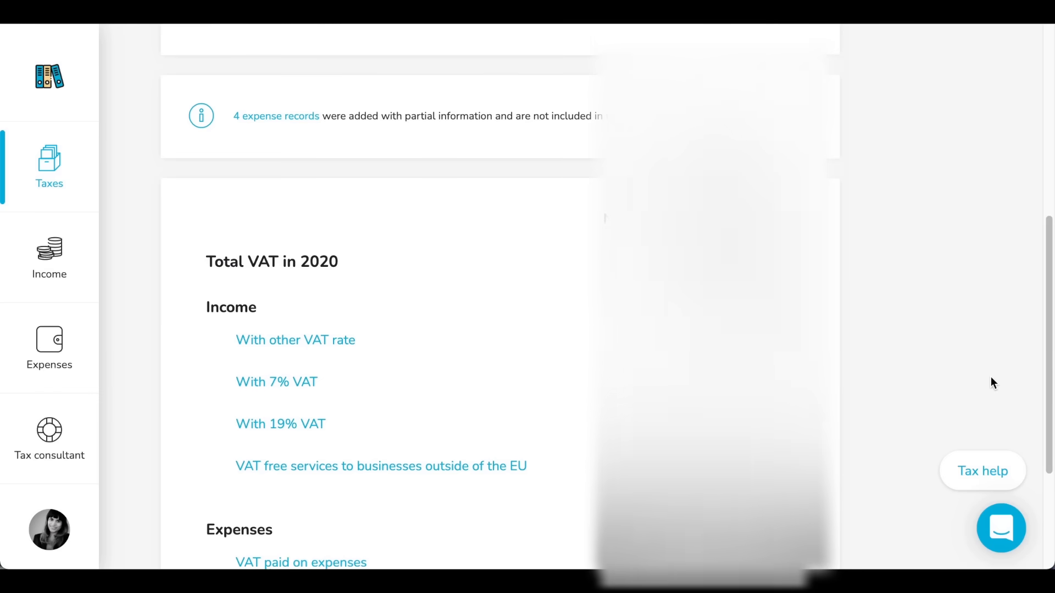
pyautogui.scroll(-4, 990, 379)
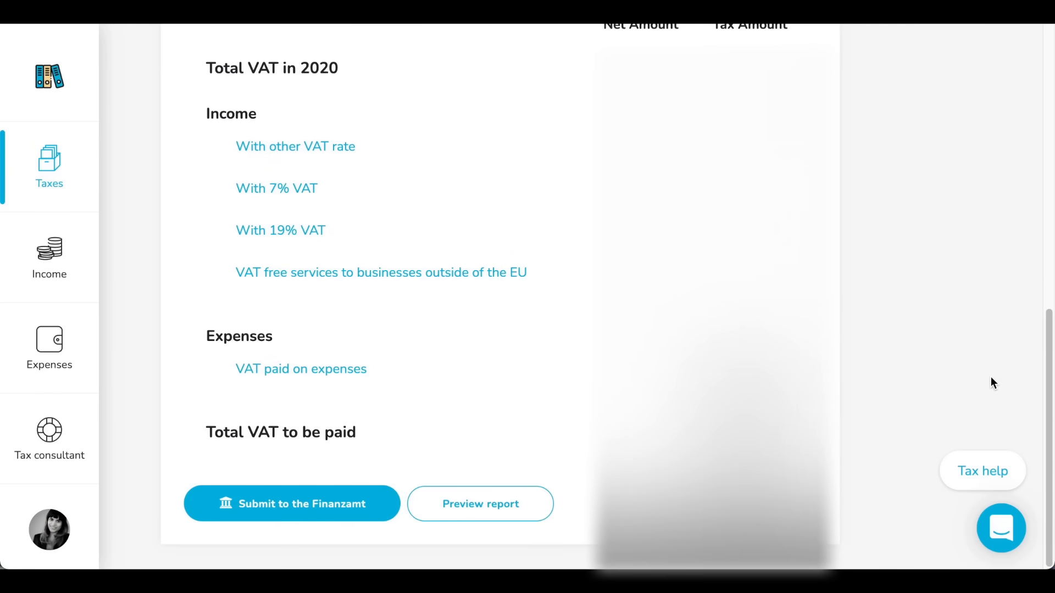
pyautogui.scroll(1, 991, 377)
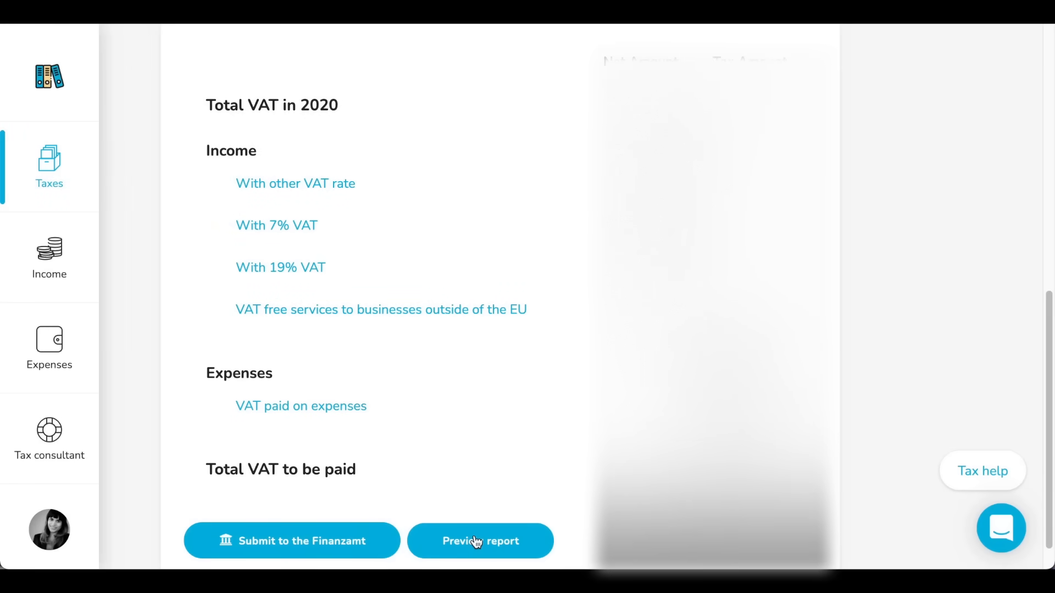
# Preview the VAT return report and read from the general company details through to the calculation of the VAT due
pyautogui.click(476, 542)
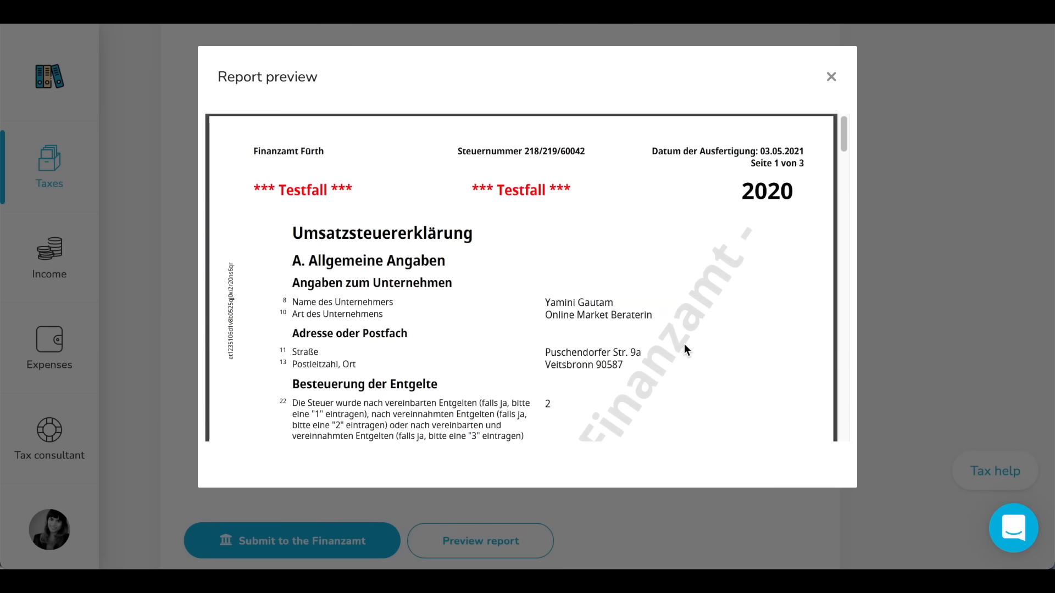
pyautogui.scroll(-2, 561, 394)
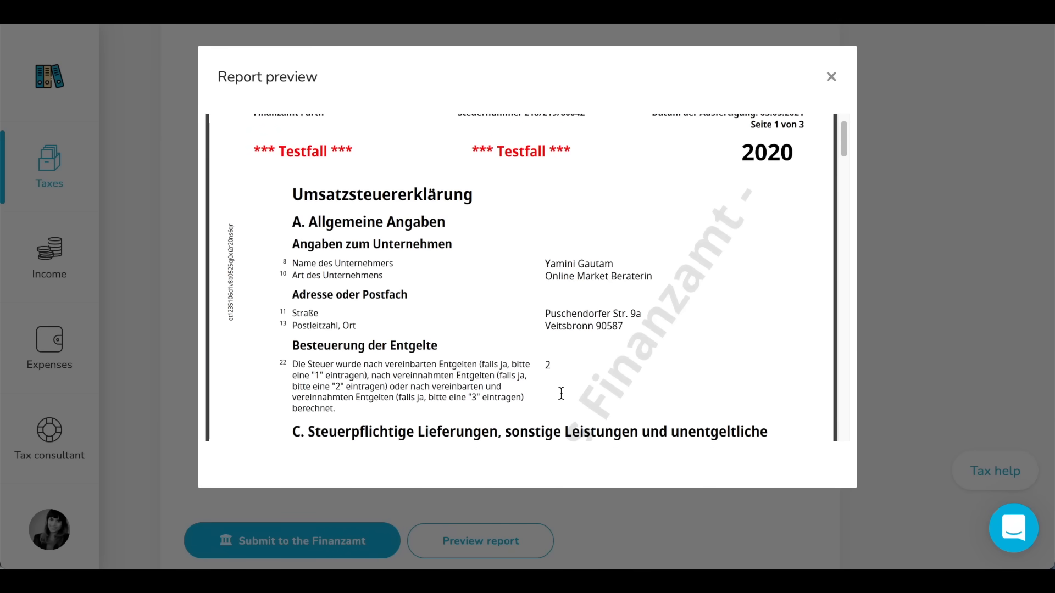
pyautogui.scroll(2, 344, 204)
pyautogui.moveTo(254, 188); pyautogui.dragTo(610, 186)
pyautogui.click(648, 231)
pyautogui.scroll(-5, 641, 271)
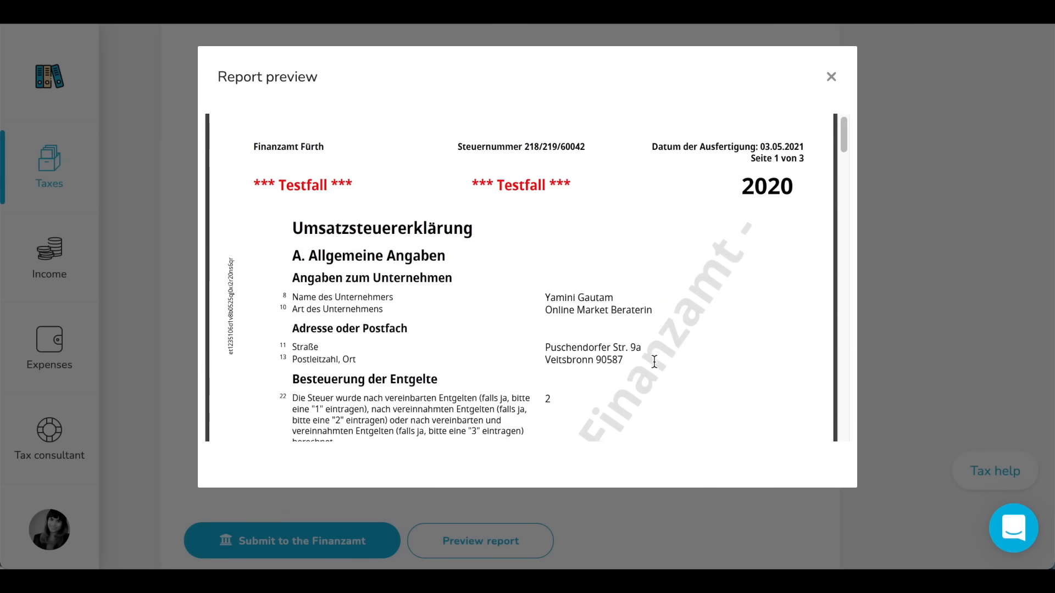
pyautogui.scroll(-6, 527, 277)
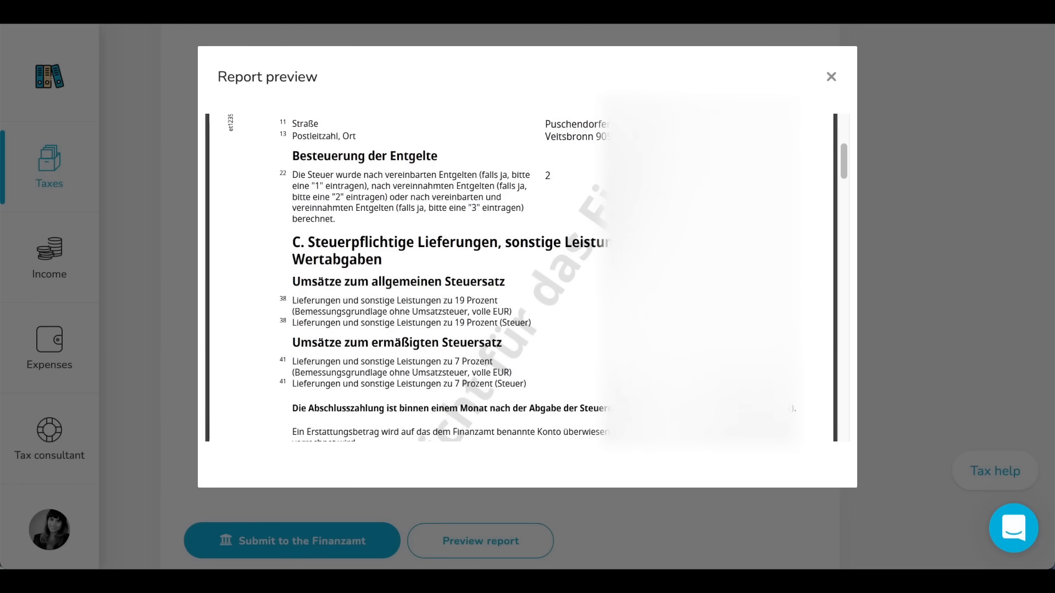
pyautogui.scroll(-10, 527, 278)
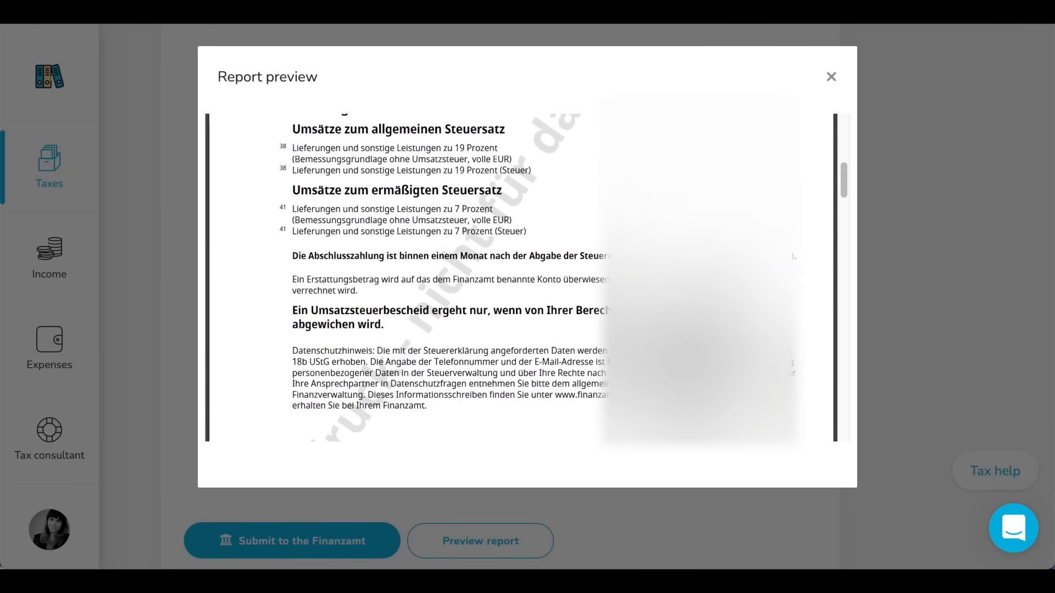
pyautogui.scroll(8, 527, 277)
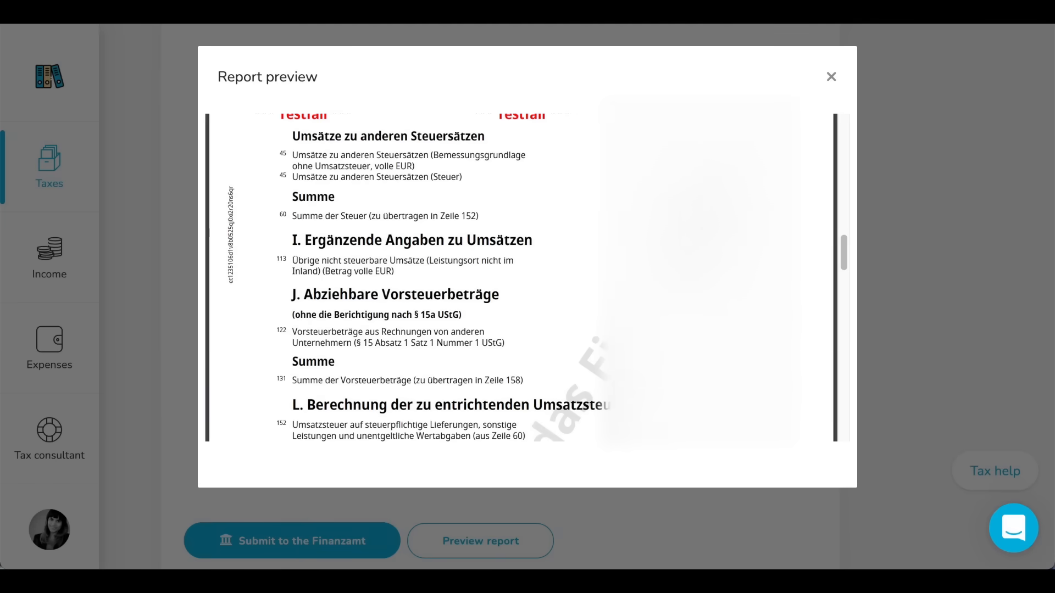
pyautogui.scroll(2, 527, 277)
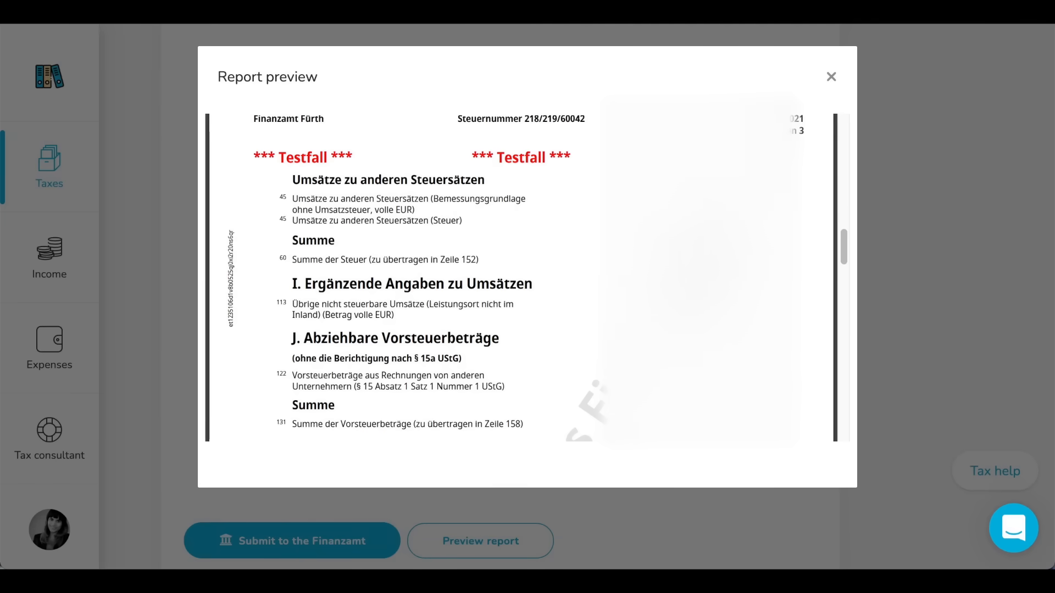
pyautogui.scroll(-1, 527, 277)
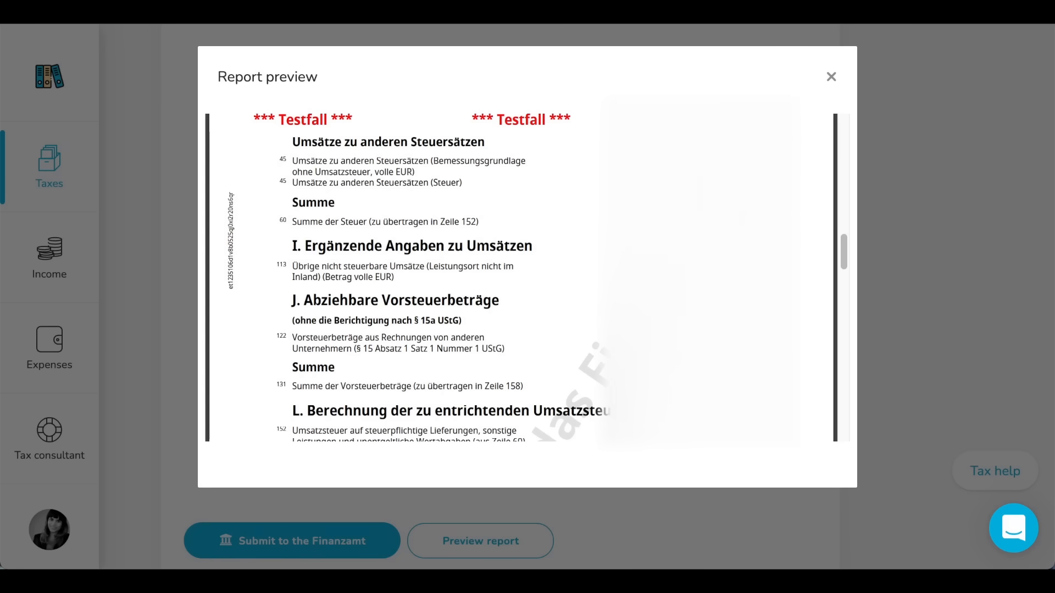
pyautogui.scroll(-5, 527, 277)
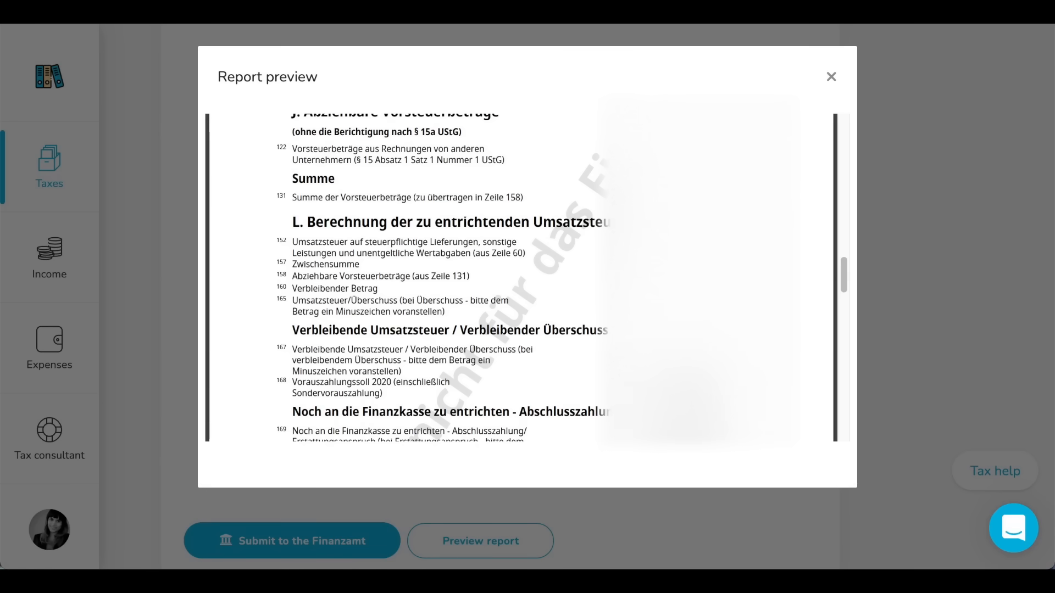
pyautogui.scroll(-15, 527, 278)
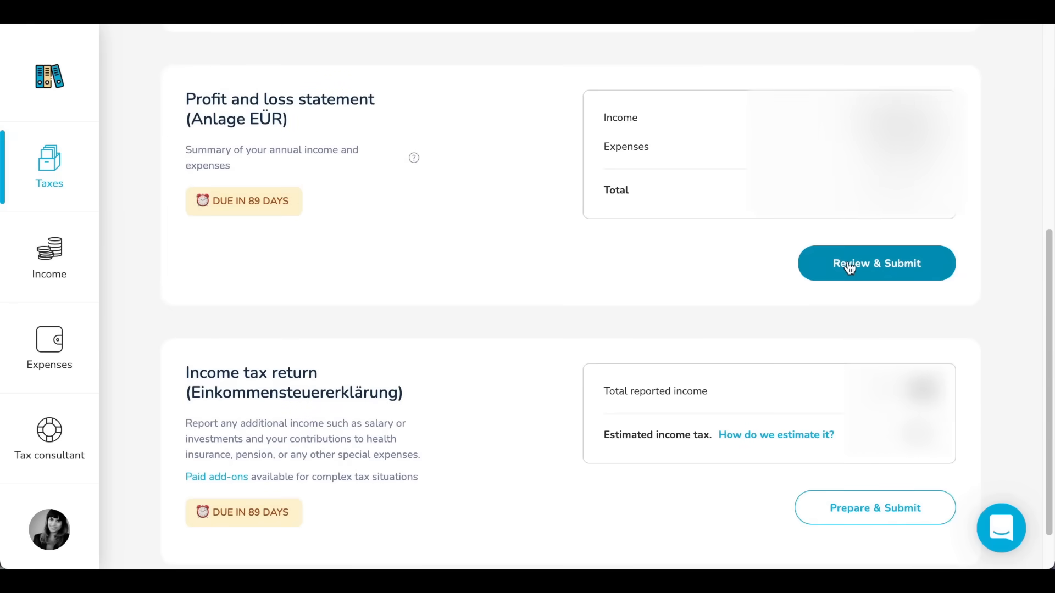
# Open the 2020 profit and loss statement (Anlage EÜR) for review, check its income and expense categories, and preview the report
pyautogui.click(900, 266)
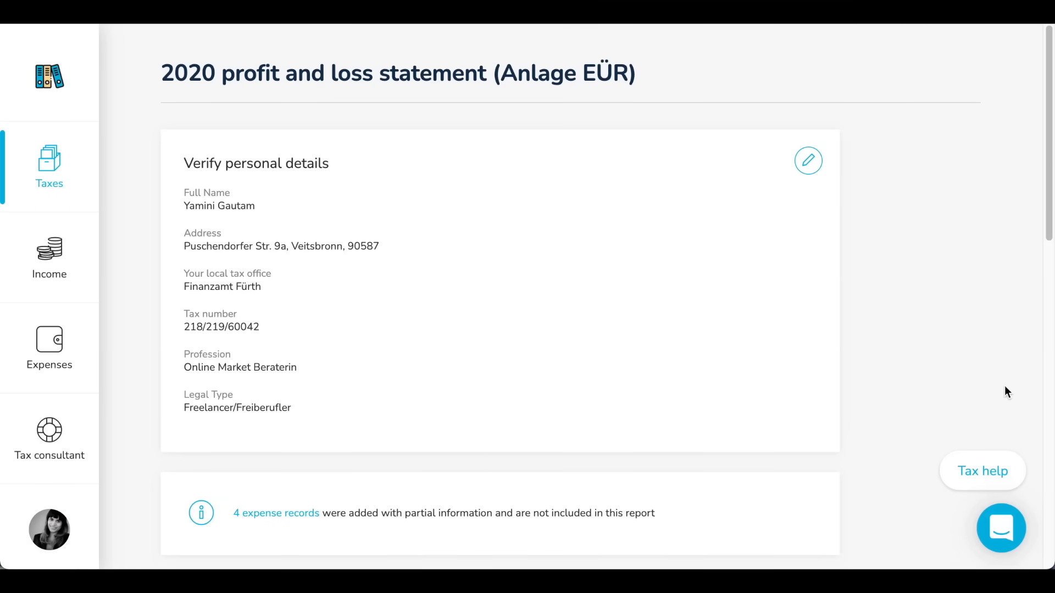
pyautogui.scroll(-8, 1005, 401)
pyautogui.scroll(-5, 1007, 406)
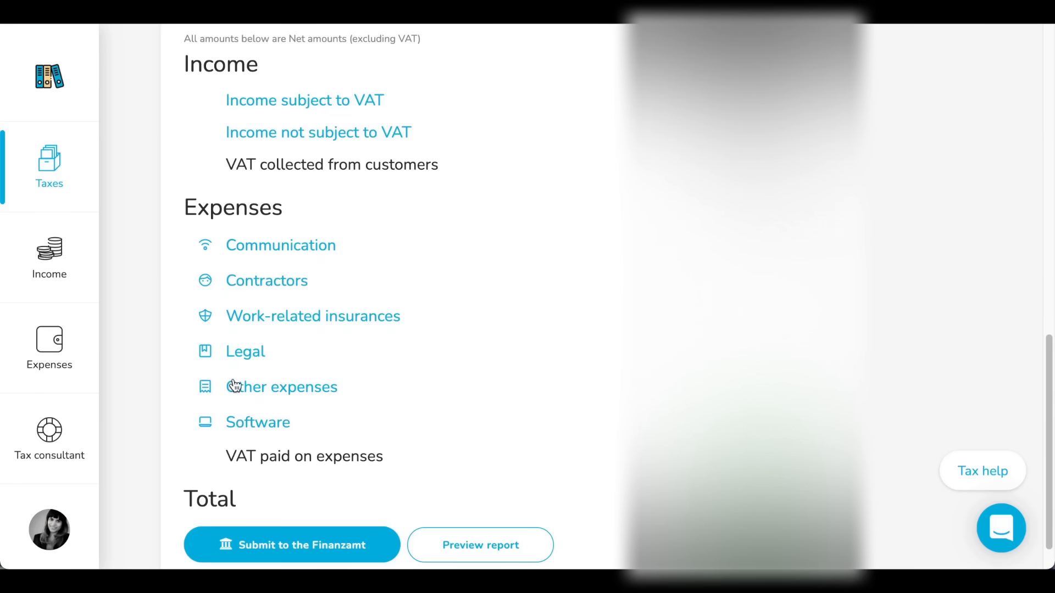
pyautogui.click(475, 547)
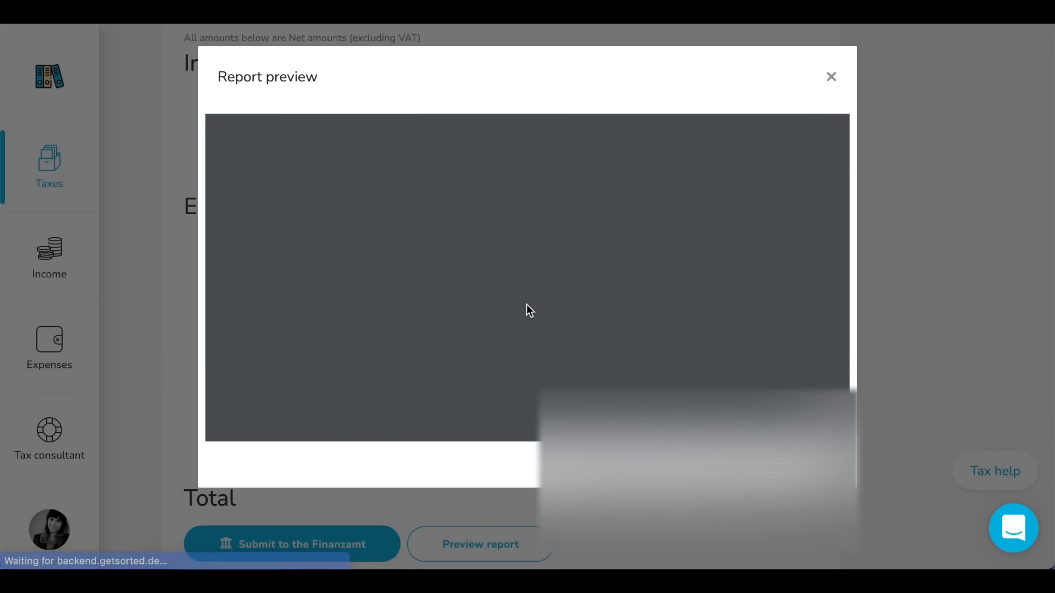
pyautogui.scroll(-1, 526, 305)
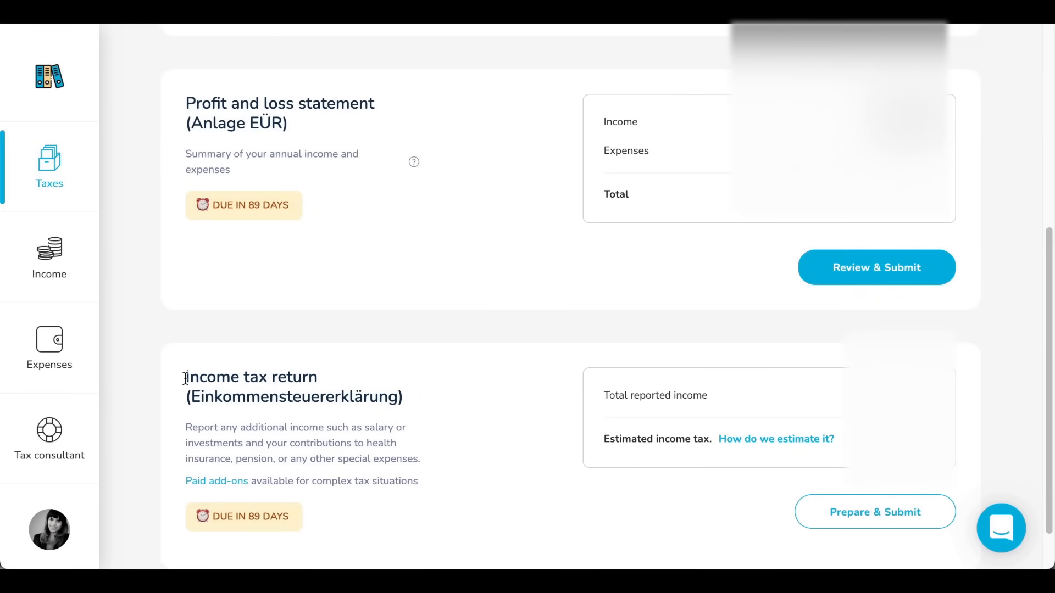
# Examine the Income tax return (Einkommensteuererklärung) section of the annual reports overview
pyautogui.moveTo(185, 378); pyautogui.dragTo(409, 407)
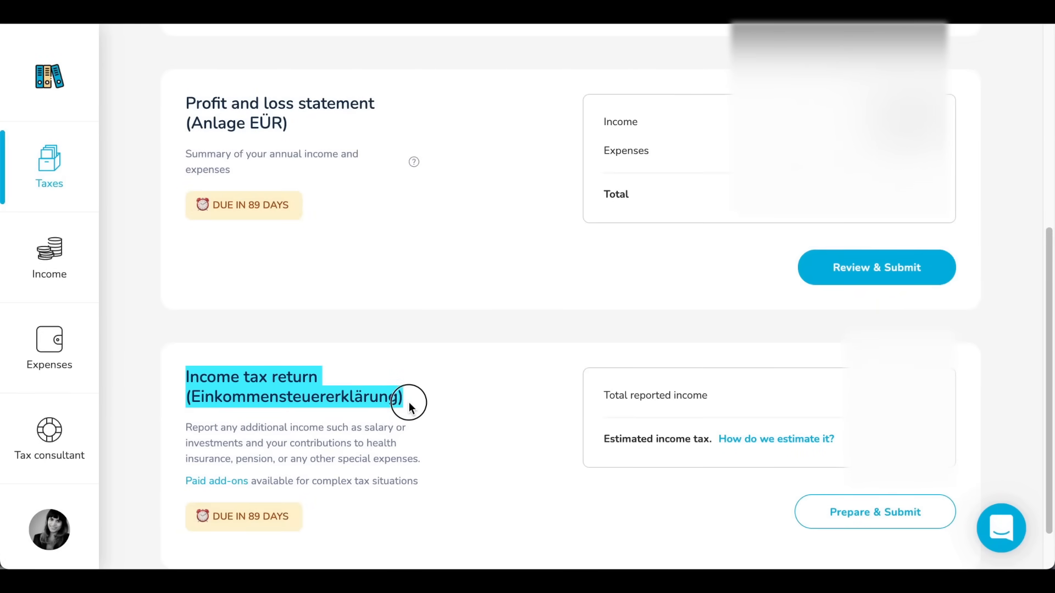
pyautogui.click(420, 459)
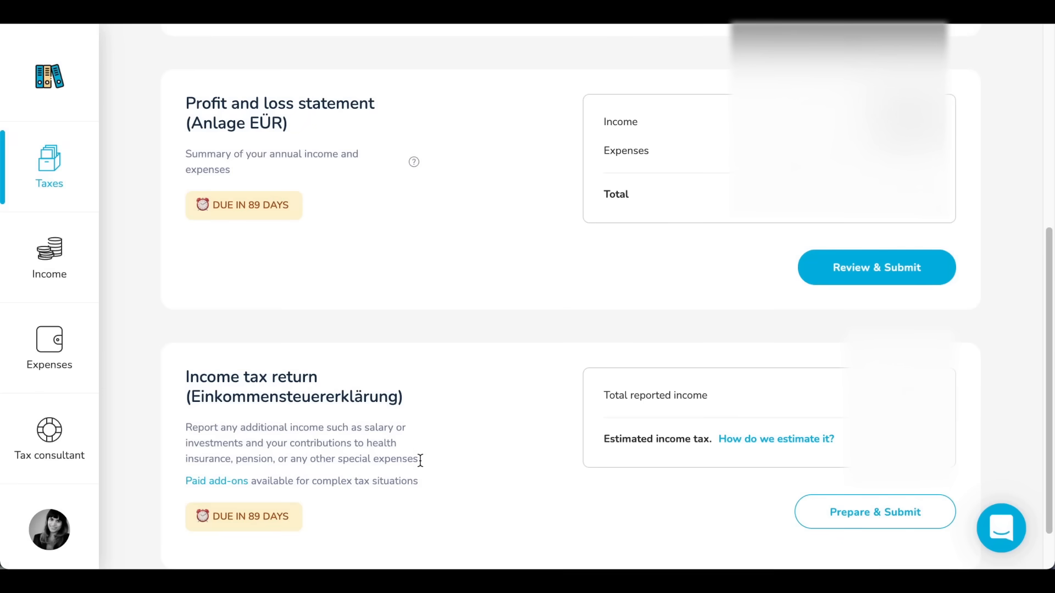
pyautogui.scroll(-1, 421, 459)
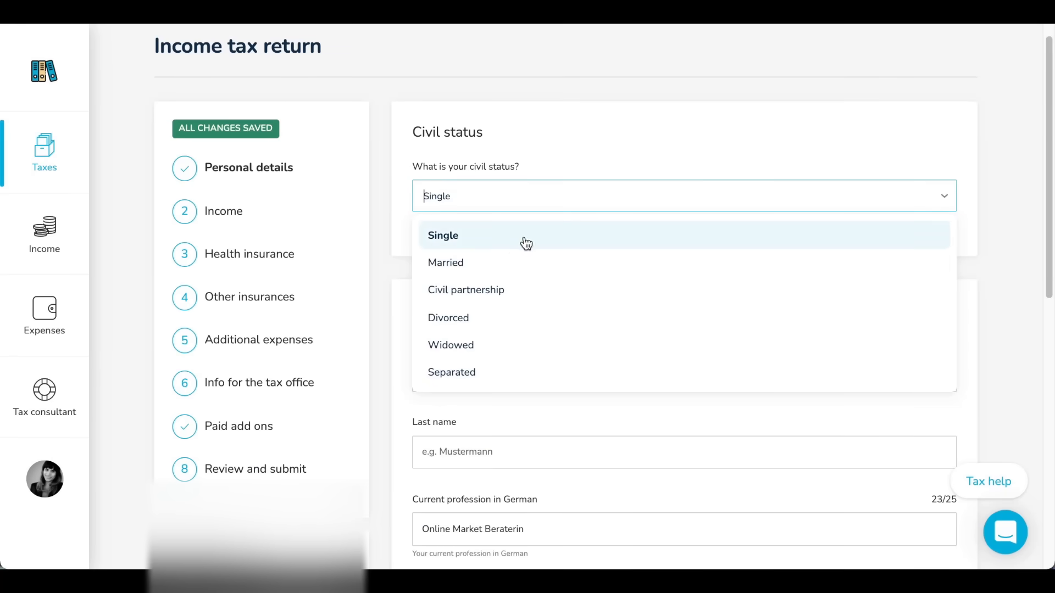
# In the income tax return's personal details, set the civil status to Married and choose a joint declaration with the spouse
pyautogui.click(438, 269)
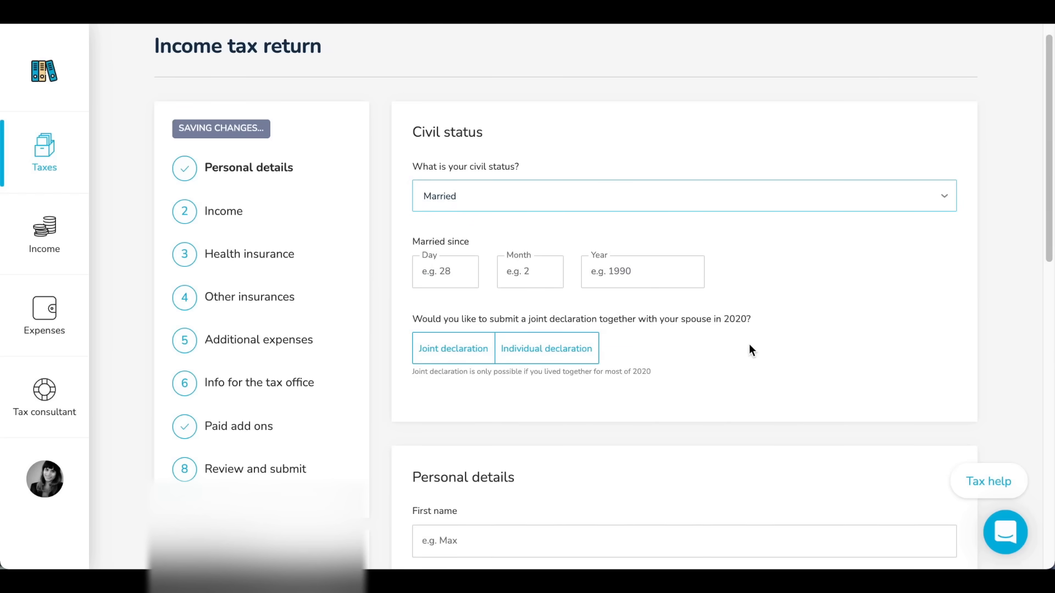
pyautogui.click(458, 357)
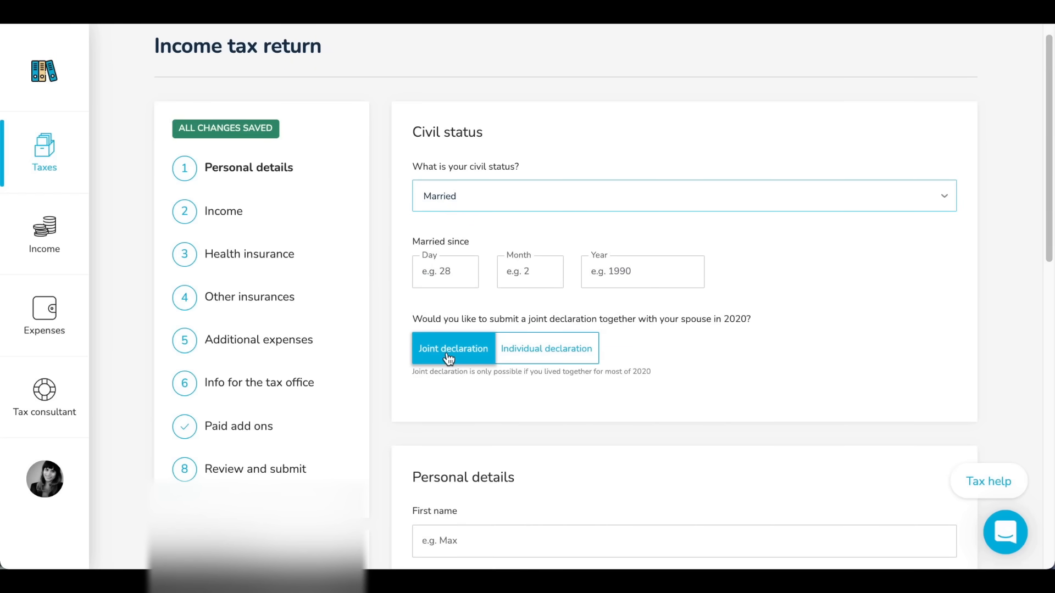
pyautogui.click(571, 354)
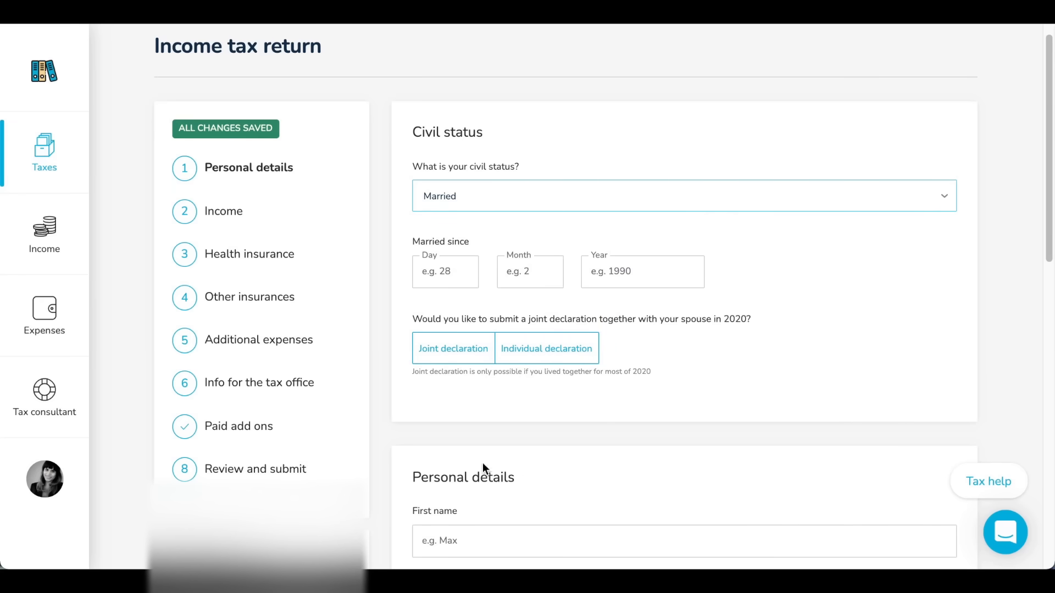
pyautogui.click(443, 356)
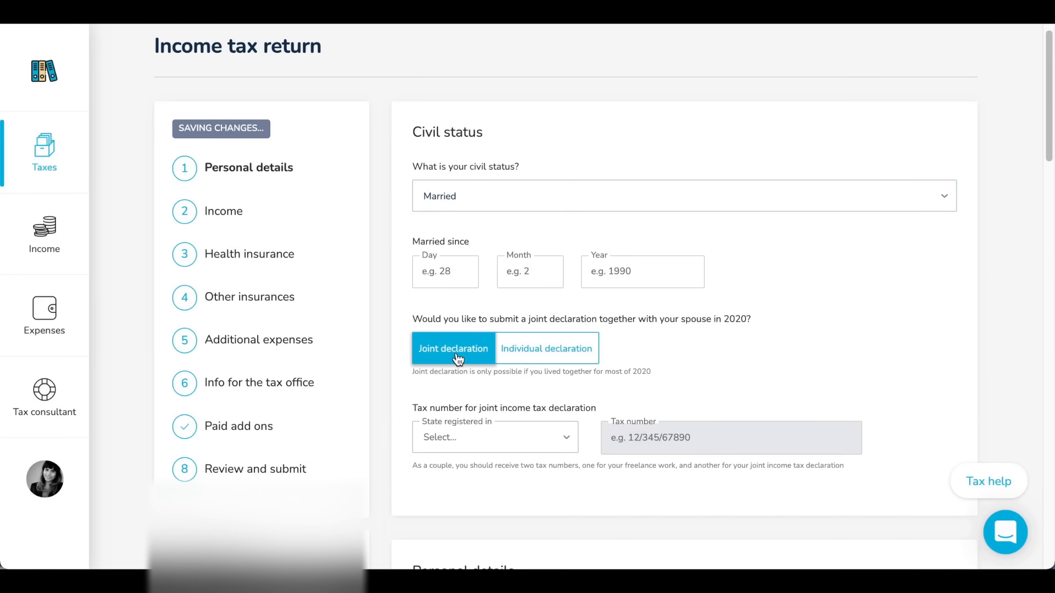
pyautogui.scroll(-1, 802, 334)
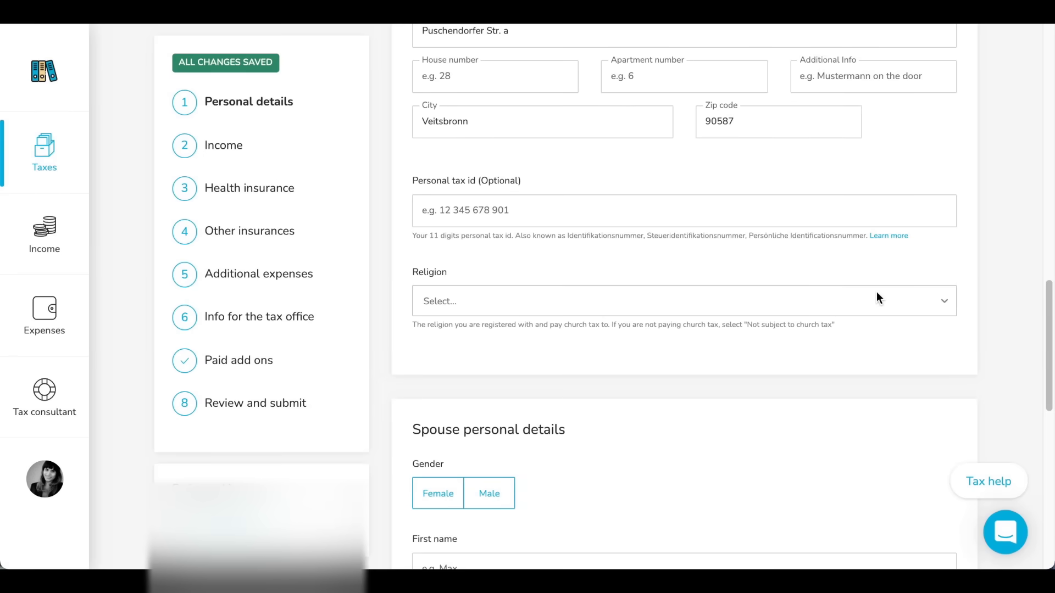
pyautogui.scroll(-2, 879, 290)
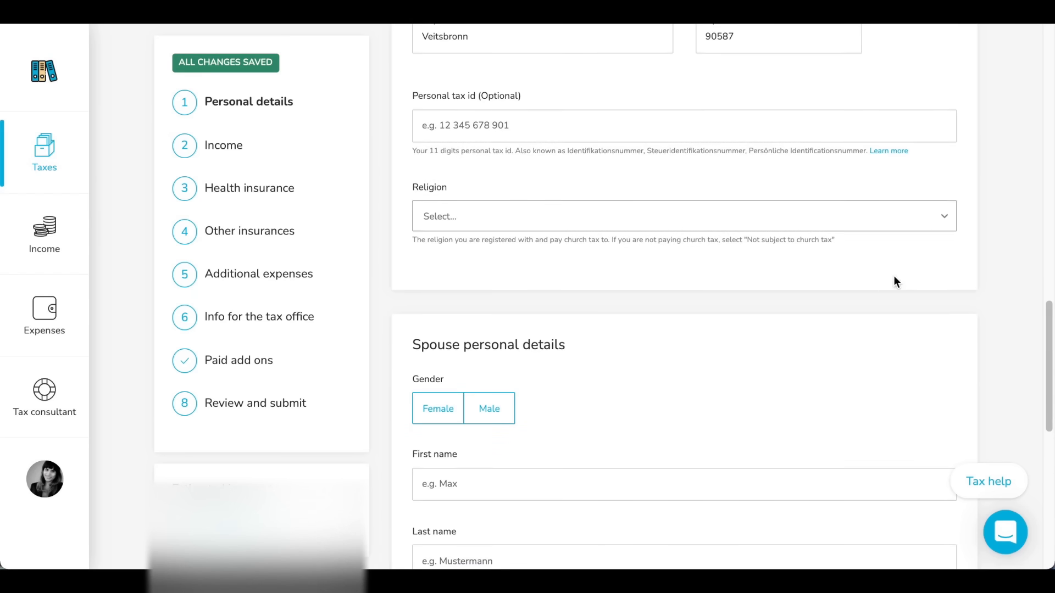
# Set the religion in your own personal details to Not subject to church tax
pyautogui.click(942, 215)
pyautogui.click(941, 215)
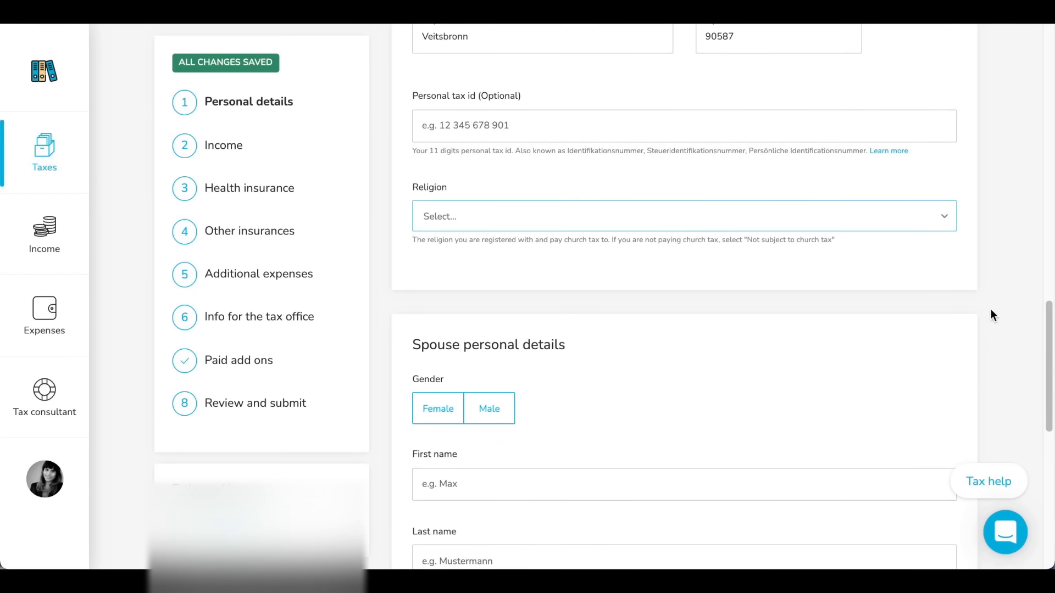
pyautogui.click(921, 217)
pyautogui.scroll(-6, 864, 360)
pyautogui.scroll(6, 864, 360)
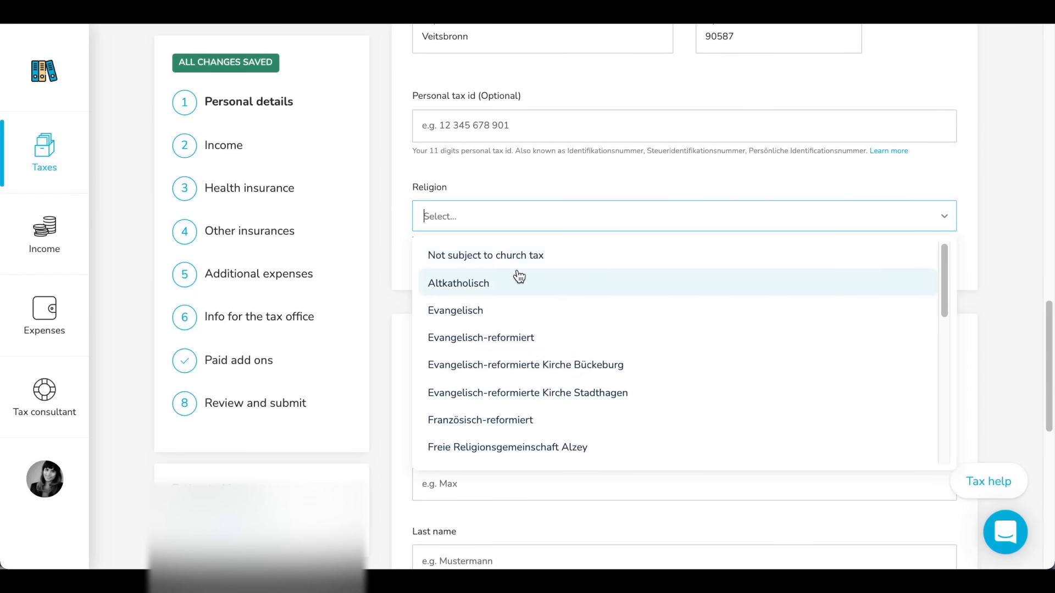
pyautogui.click(499, 257)
# Check the fields required for the spouse's personal details, and continue to the Income section
pyautogui.scroll(-6, 992, 372)
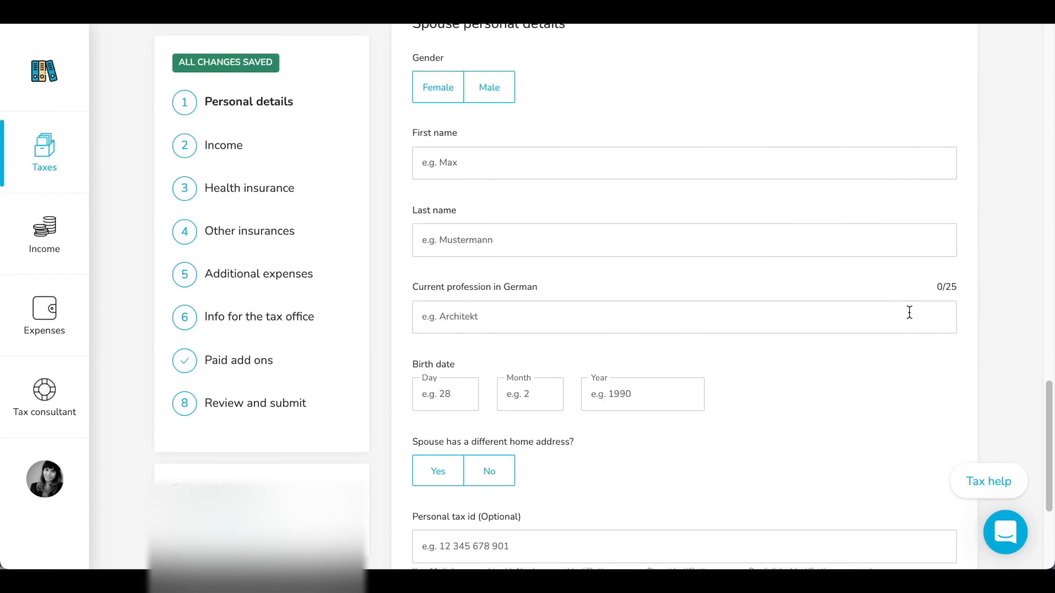
pyautogui.scroll(-3, 909, 312)
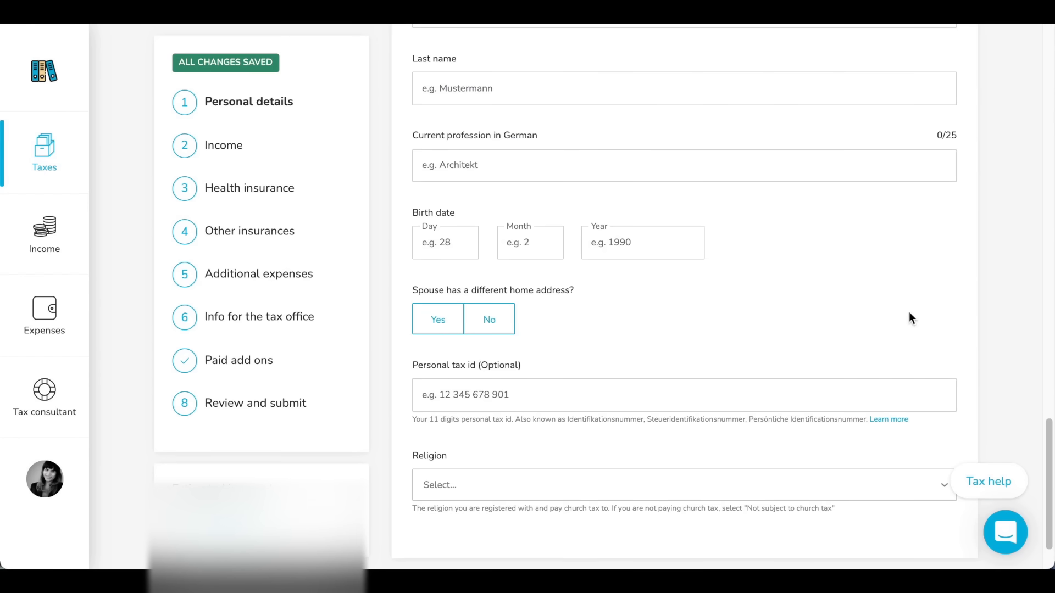
pyautogui.scroll(-2, 909, 318)
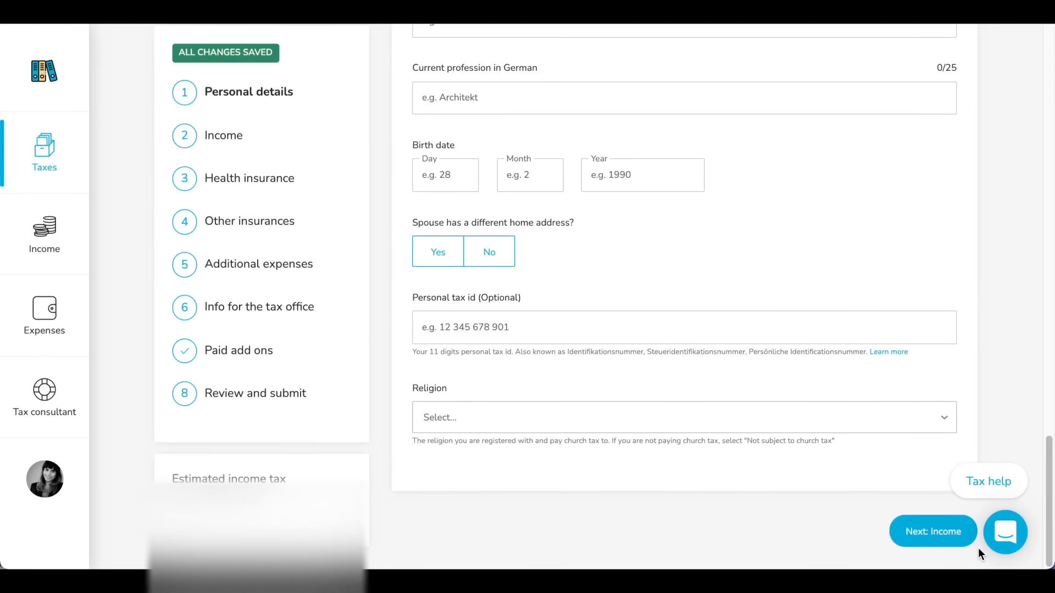
pyautogui.click(942, 542)
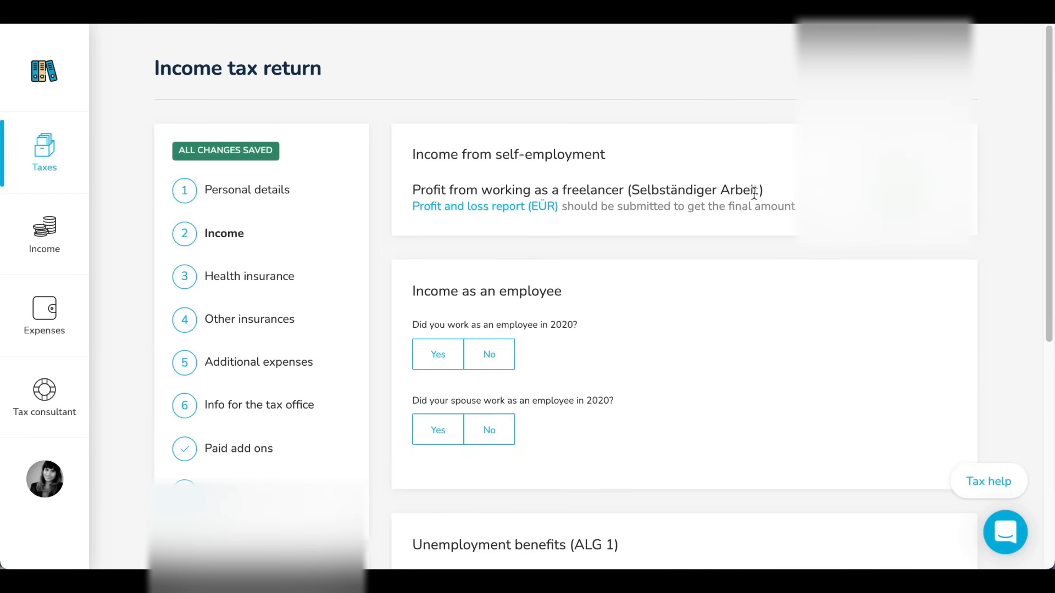
# Read the freelance profit entry under income from self-employment and its note about submitting the profit and loss report (EÜR)
pyautogui.tripleClick(403, 187)
pyautogui.click(636, 209)
pyautogui.tripleClick(407, 212)
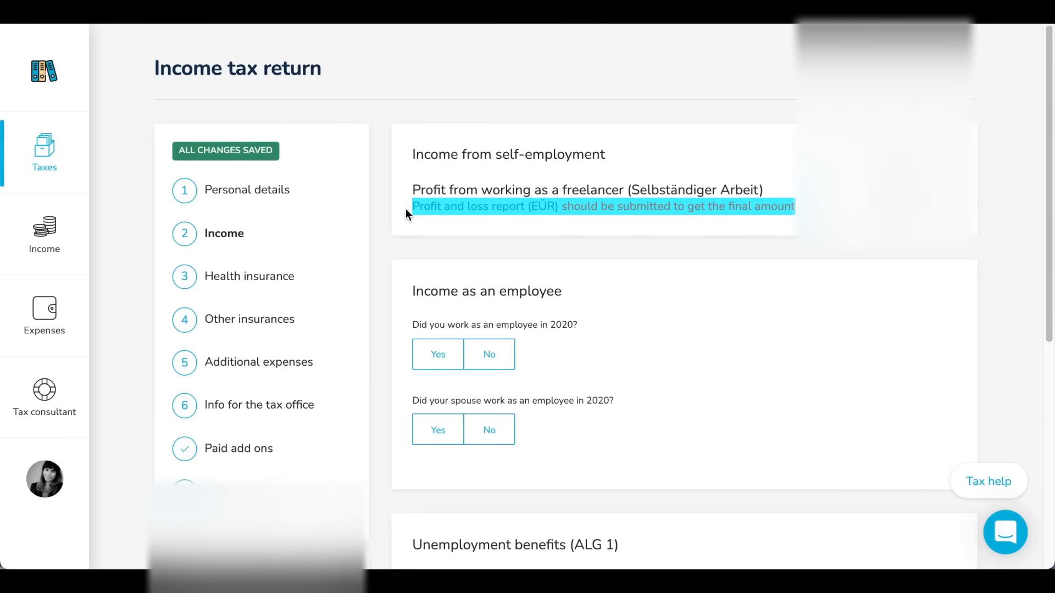
pyautogui.click(754, 210)
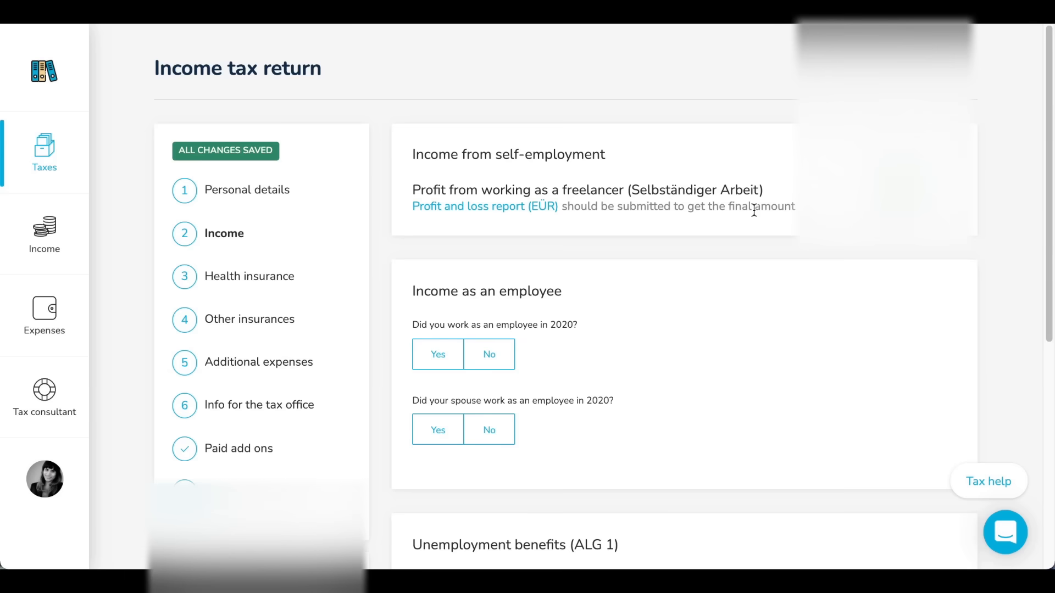
# Under income as an employee, declare that the spouse worked as an employee in 2020, and check the annual payslips area
pyautogui.scroll(-2, 753, 210)
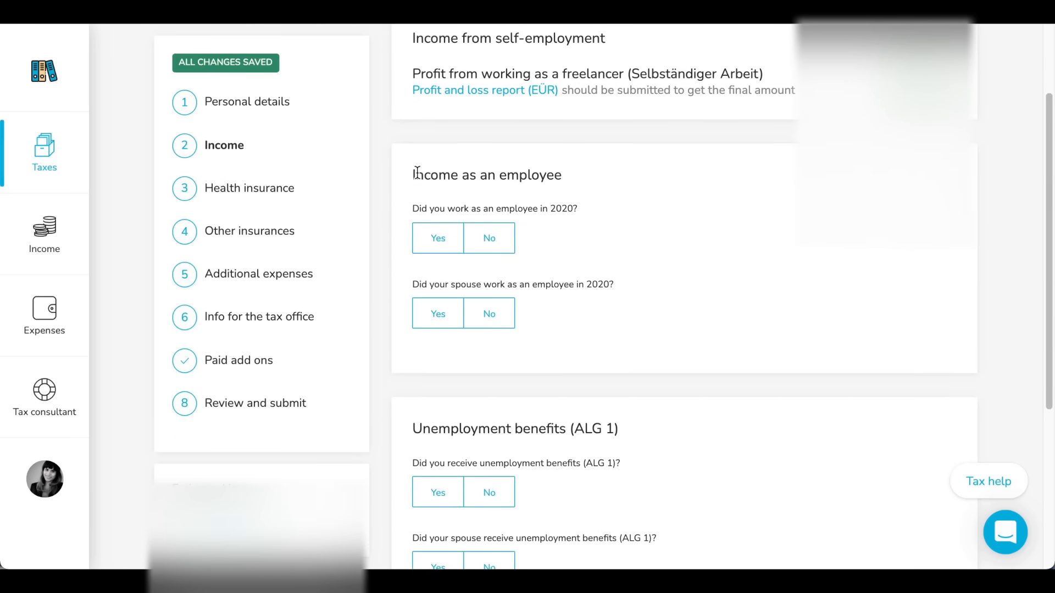
pyautogui.moveTo(411, 175); pyautogui.dragTo(575, 177)
pyautogui.click(624, 233)
pyautogui.click(437, 318)
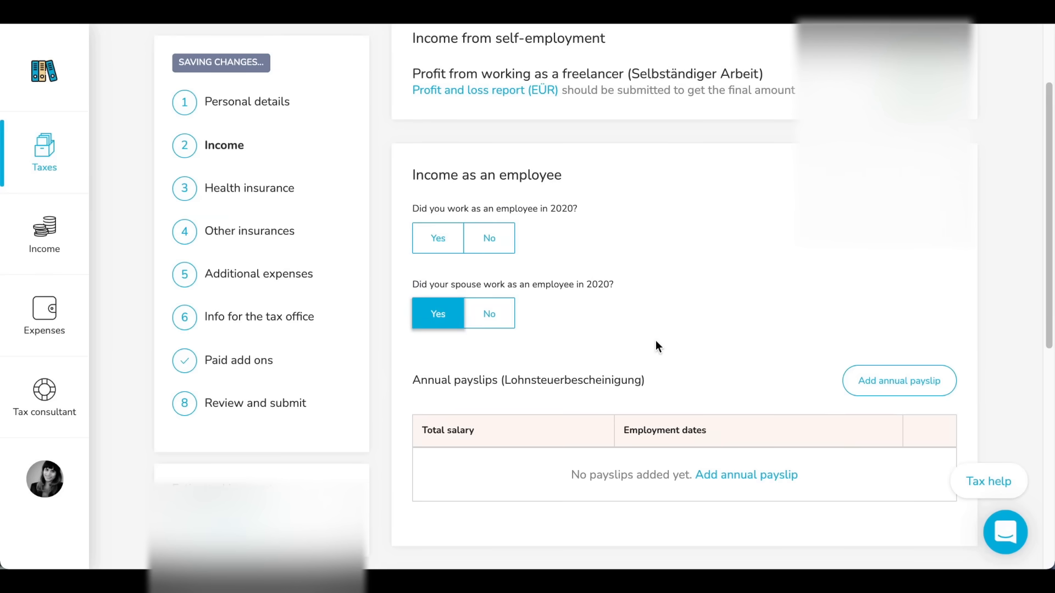
pyautogui.scroll(-3, 655, 345)
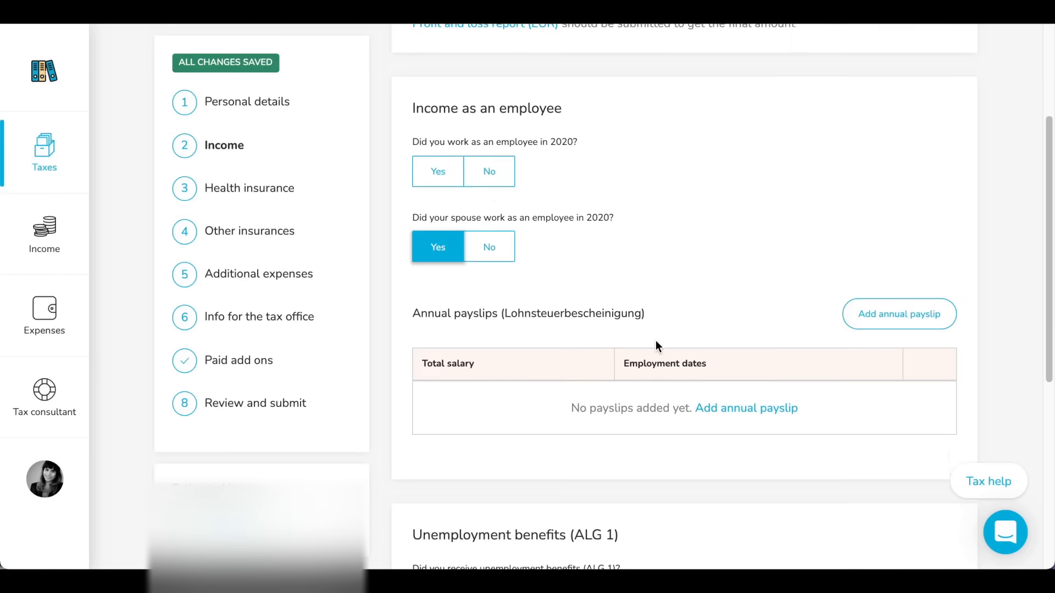
pyautogui.moveTo(415, 250); pyautogui.dragTo(688, 238)
pyautogui.click(688, 238)
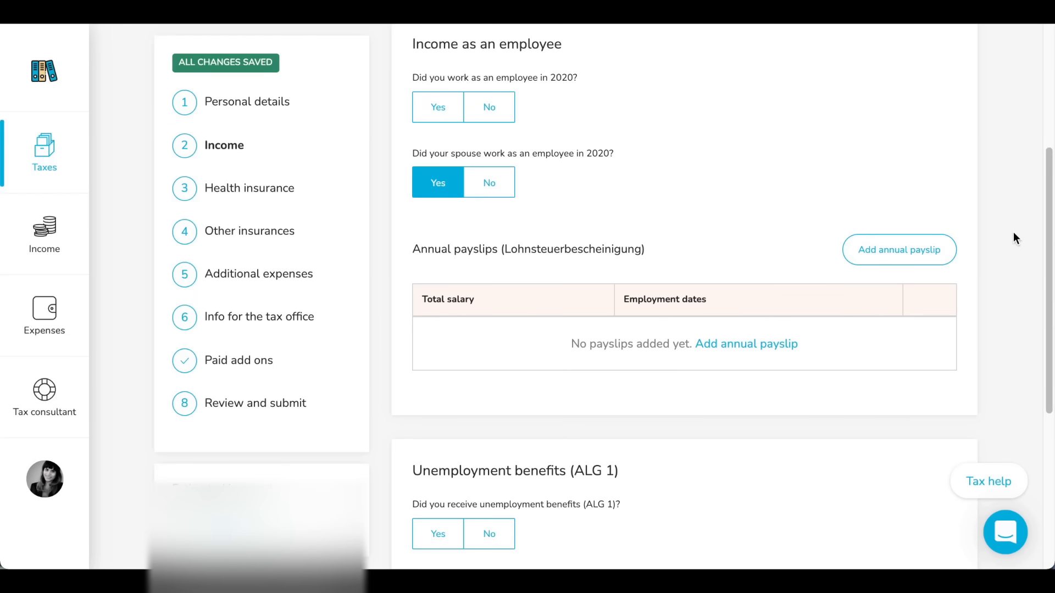
# Check the unemployment benefits (ALG 1) questions and the other sources of income, and continue to Health insurance
pyautogui.scroll(-4, 1013, 232)
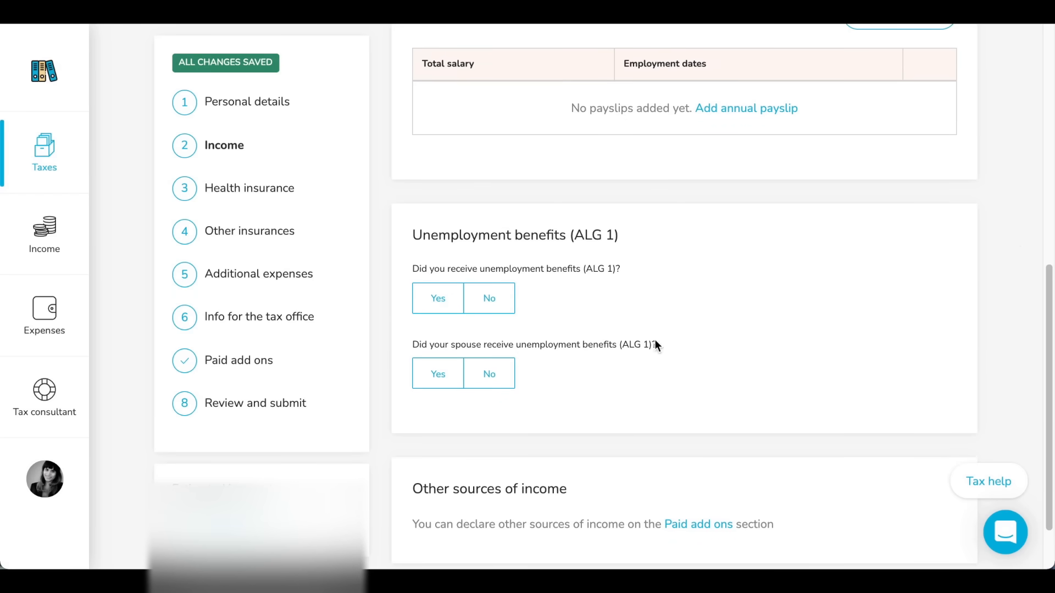
pyautogui.scroll(3, 823, 335)
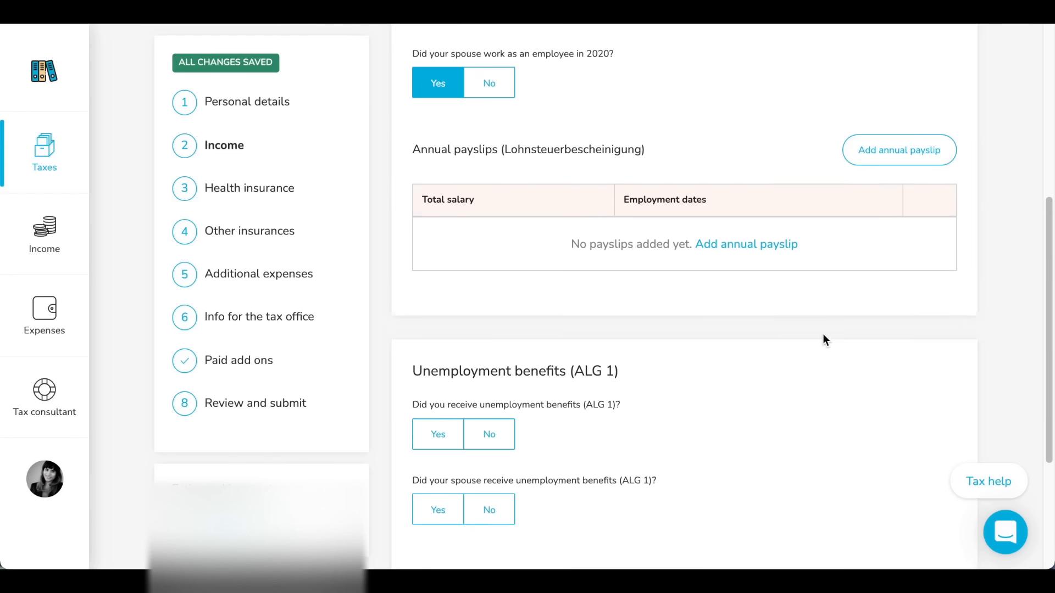
pyautogui.scroll(-1, 823, 334)
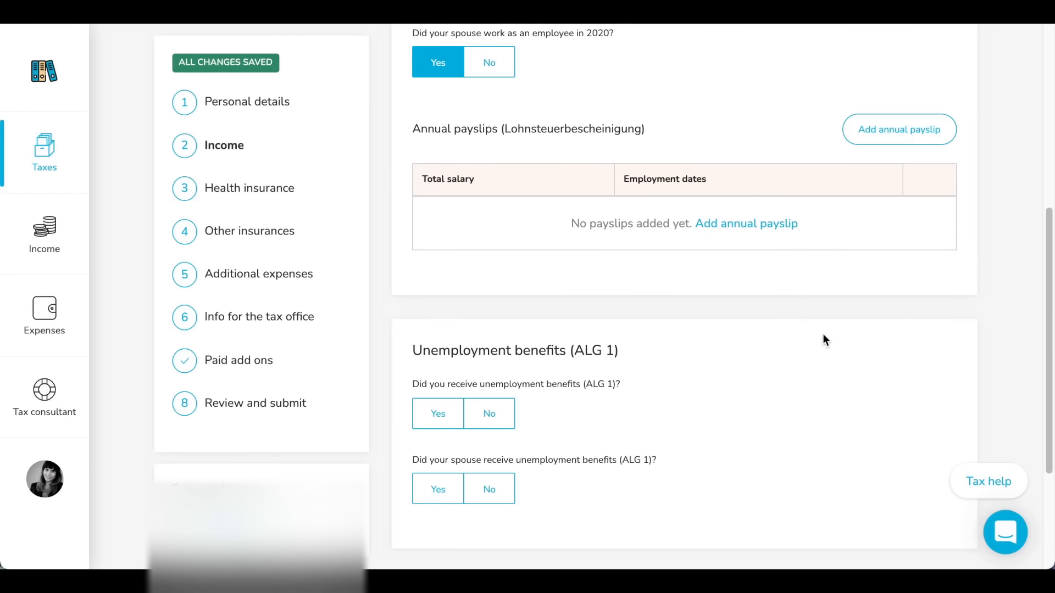
pyautogui.scroll(-4, 822, 334)
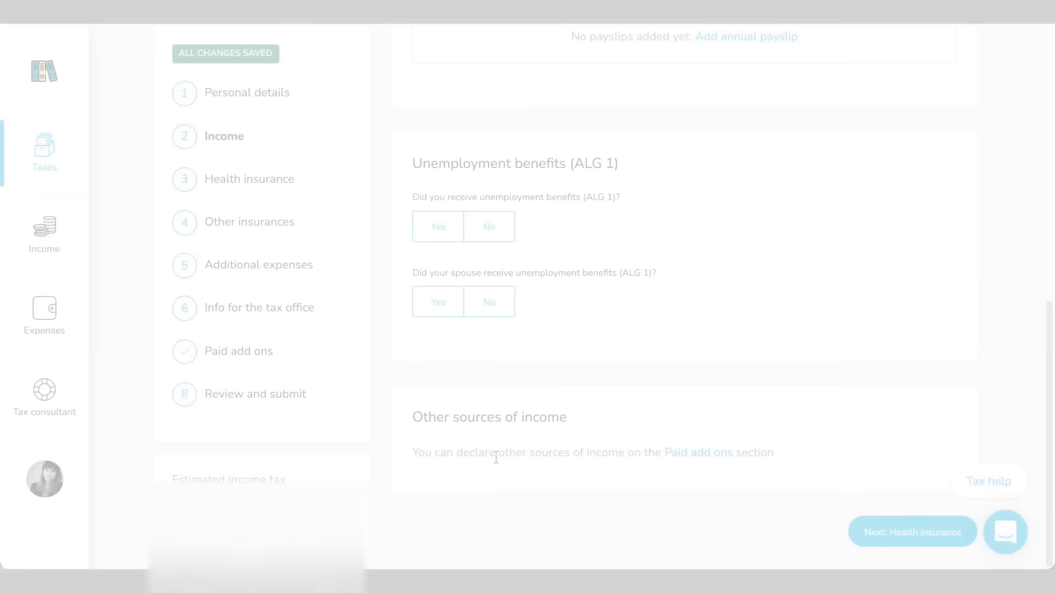
pyautogui.click(928, 532)
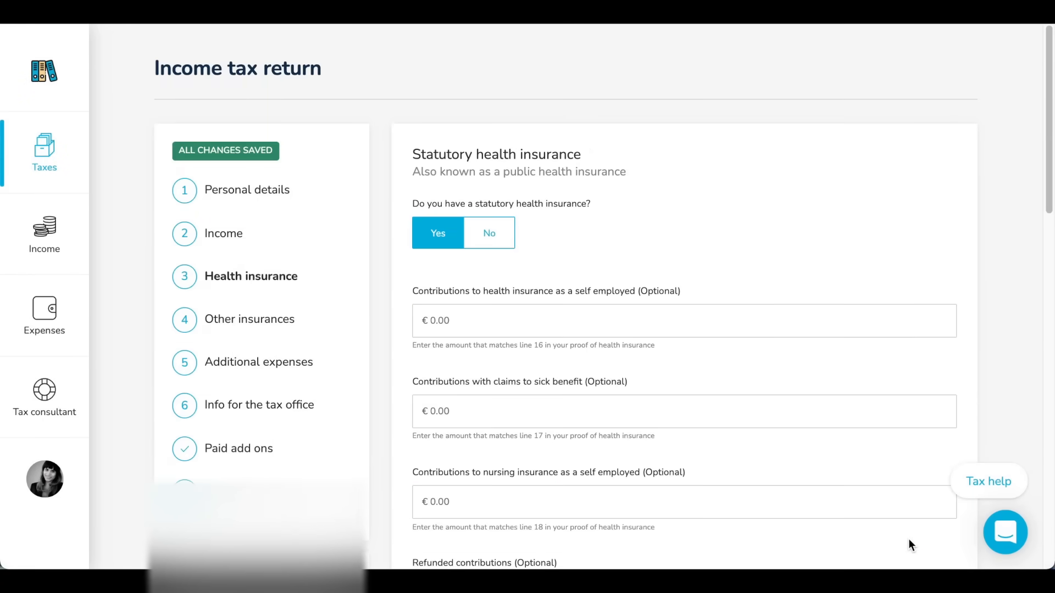
# Try answering No to having your own statutory health insurance, and restore the answer to Yes
pyautogui.scroll(-1, 1004, 373)
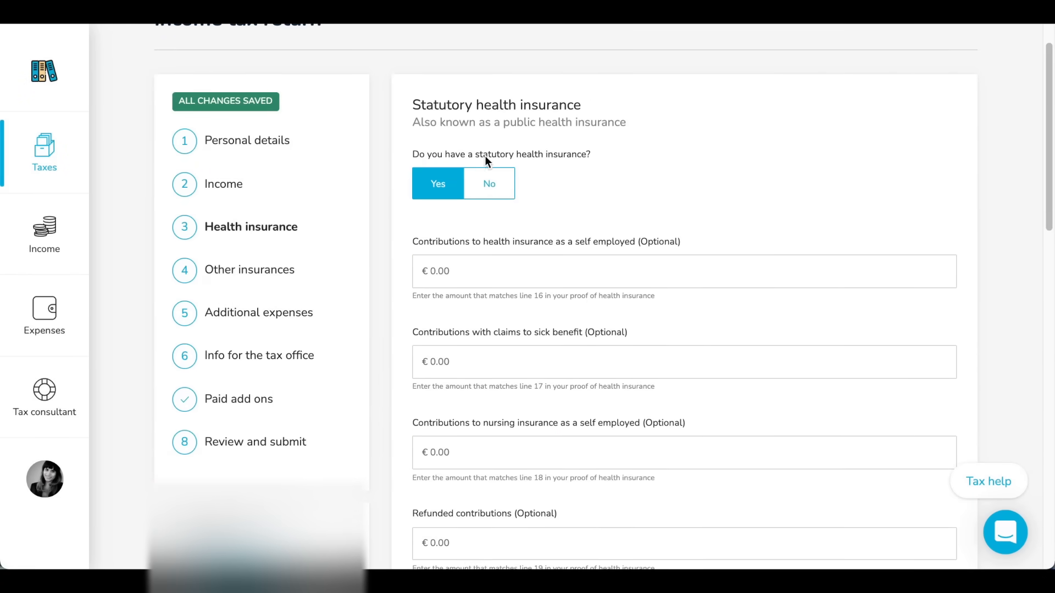
pyautogui.scroll(-1, 714, 385)
pyautogui.click(489, 165)
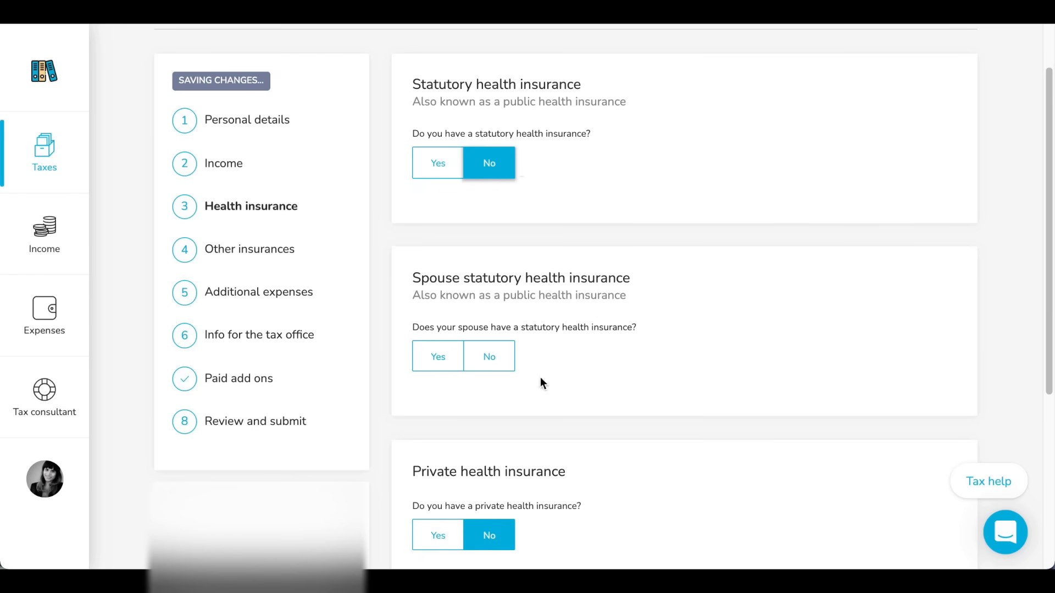
pyautogui.click(443, 170)
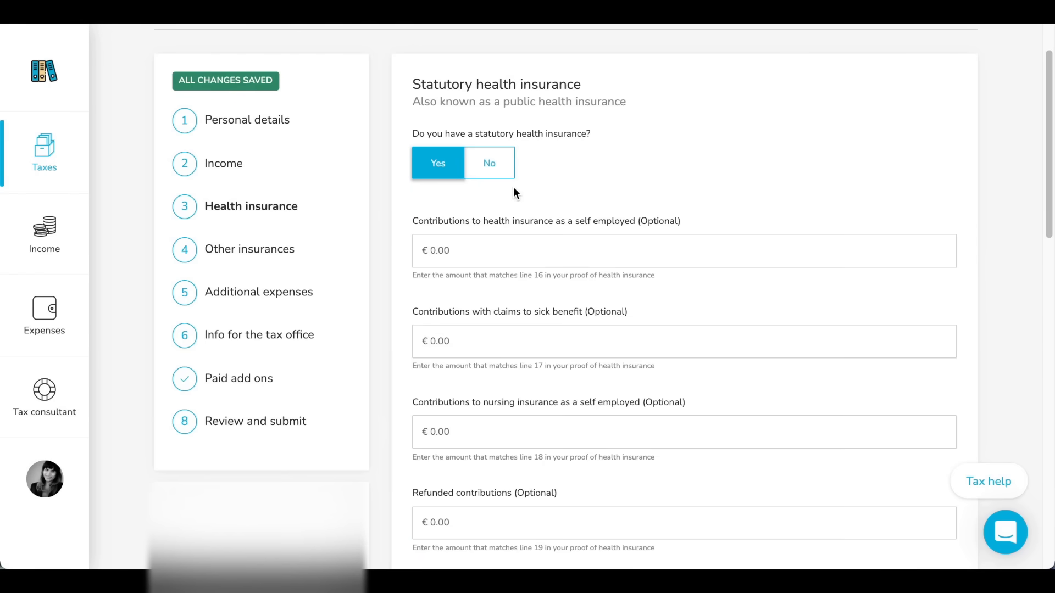
# Declare that the spouse has statutory health insurance, and continue to the Other insurances section
pyautogui.scroll(-10, 513, 165)
pyautogui.scroll(2, 450, 101)
pyautogui.click(434, 167)
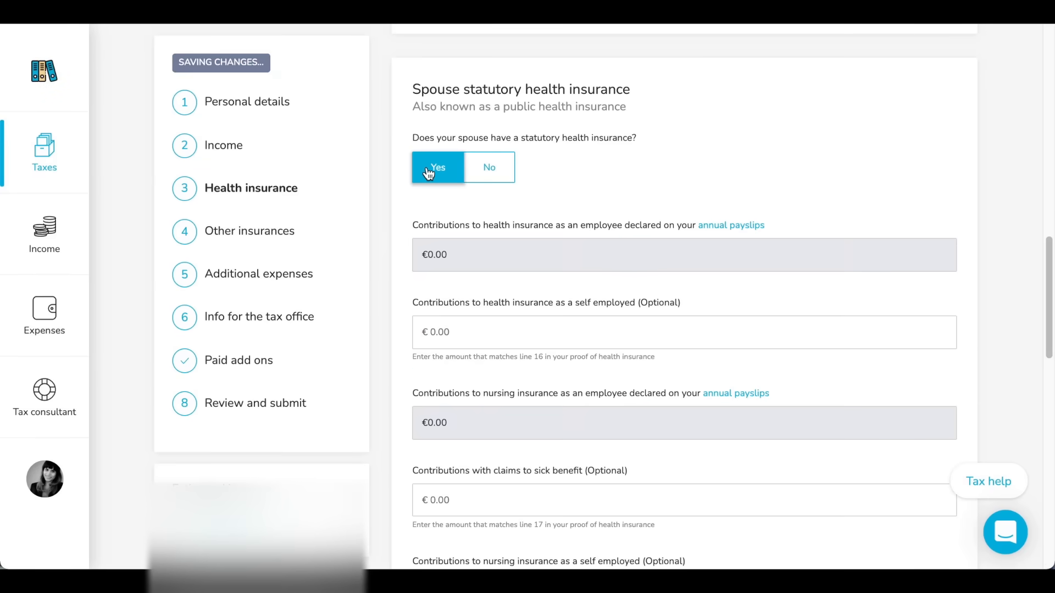
pyautogui.scroll(-10, 650, 489)
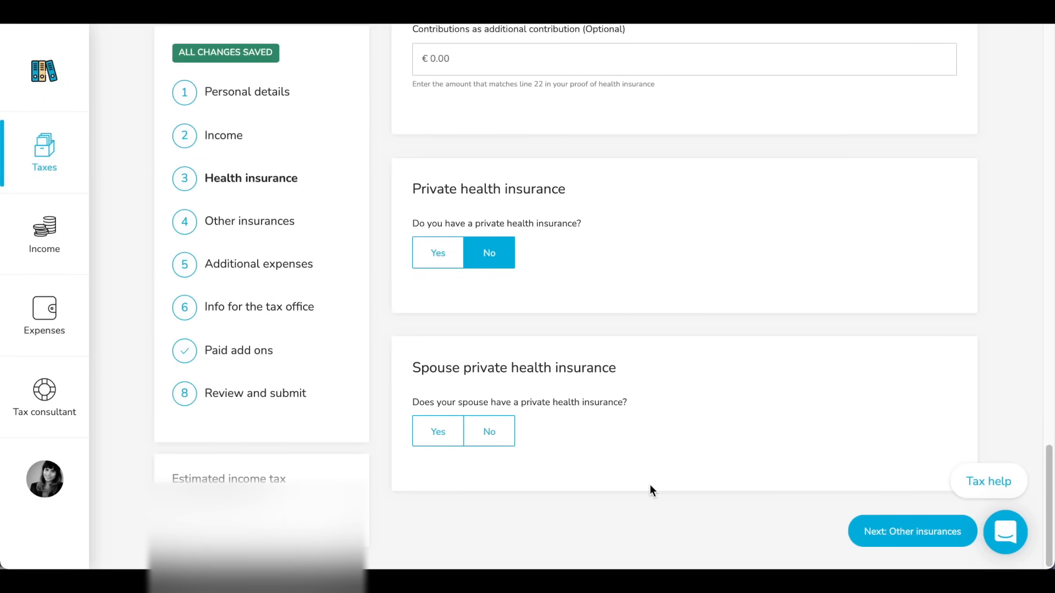
pyautogui.click(888, 524)
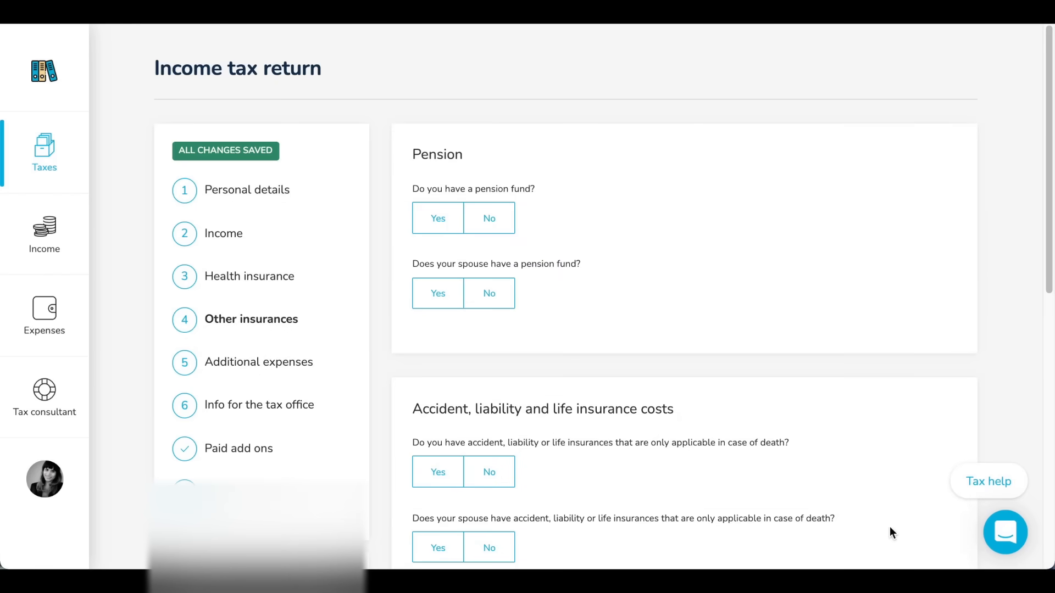
# Declare that both you and the spouse have a pension fund
pyautogui.scroll(-2, 996, 314)
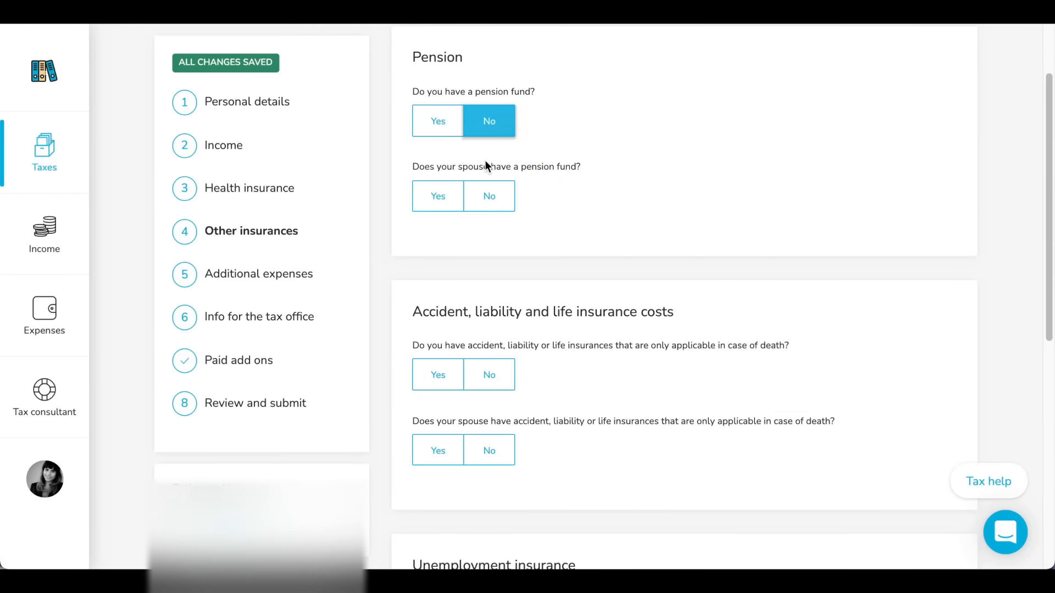
pyautogui.click(434, 204)
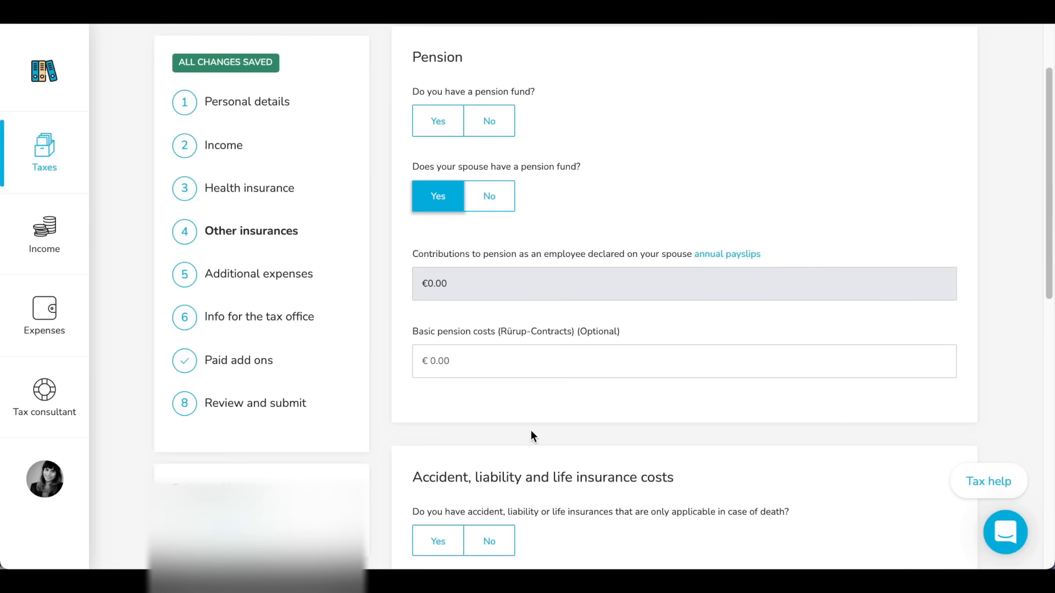
pyautogui.click(495, 125)
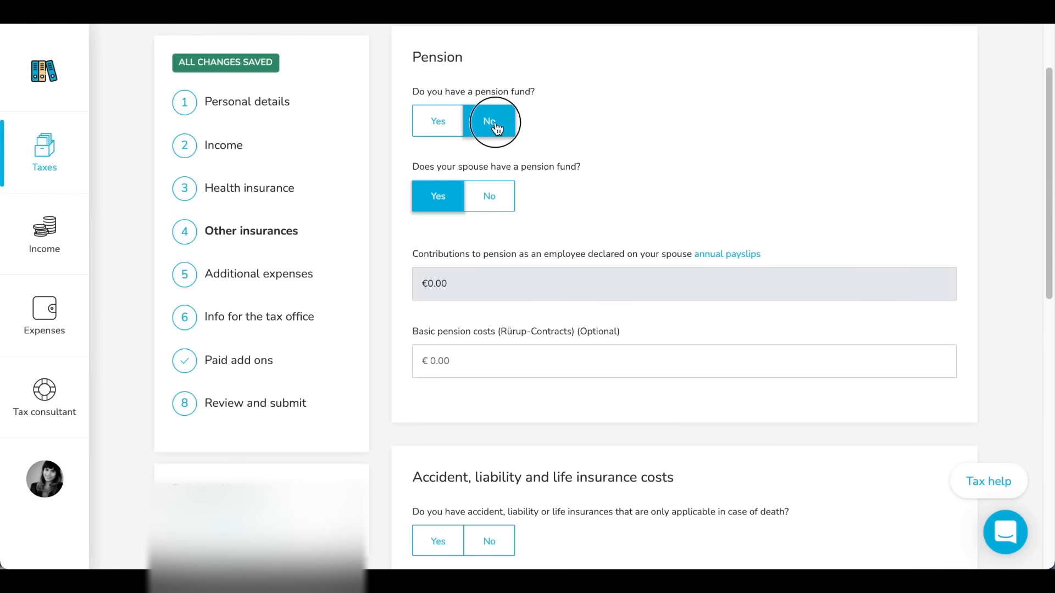
pyautogui.click(437, 120)
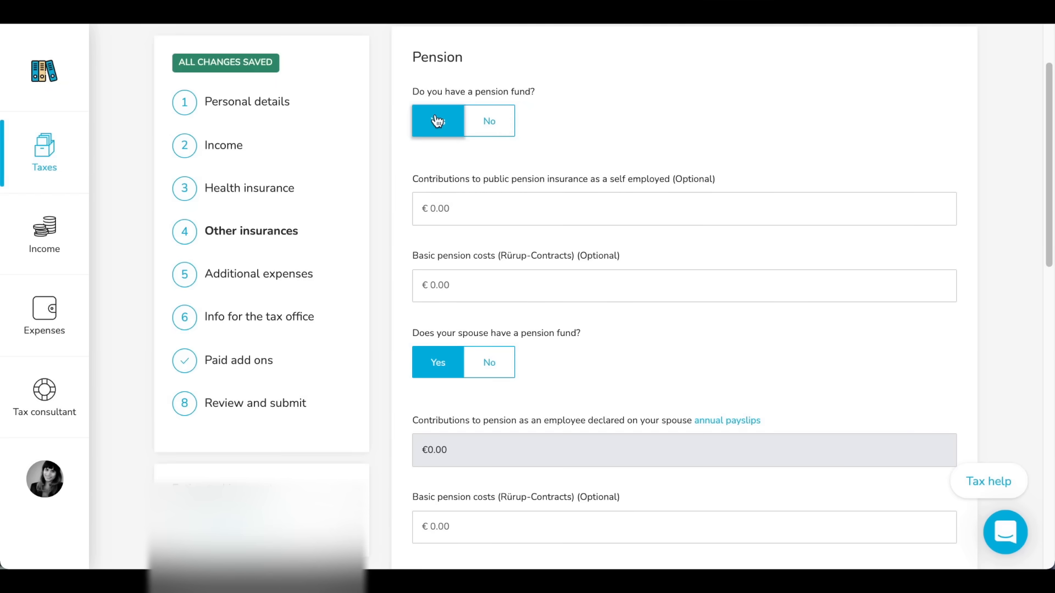
# Check the accident, liability, life and unemployment insurance questions, and continue to Additional expenses
pyautogui.scroll(-7, 575, 193)
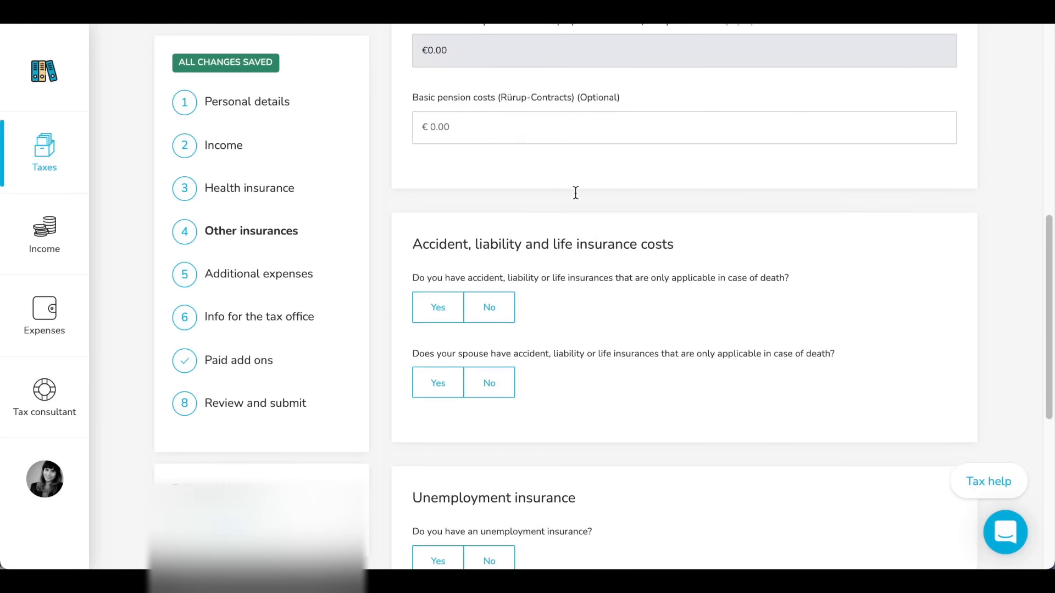
pyautogui.scroll(-1, 575, 192)
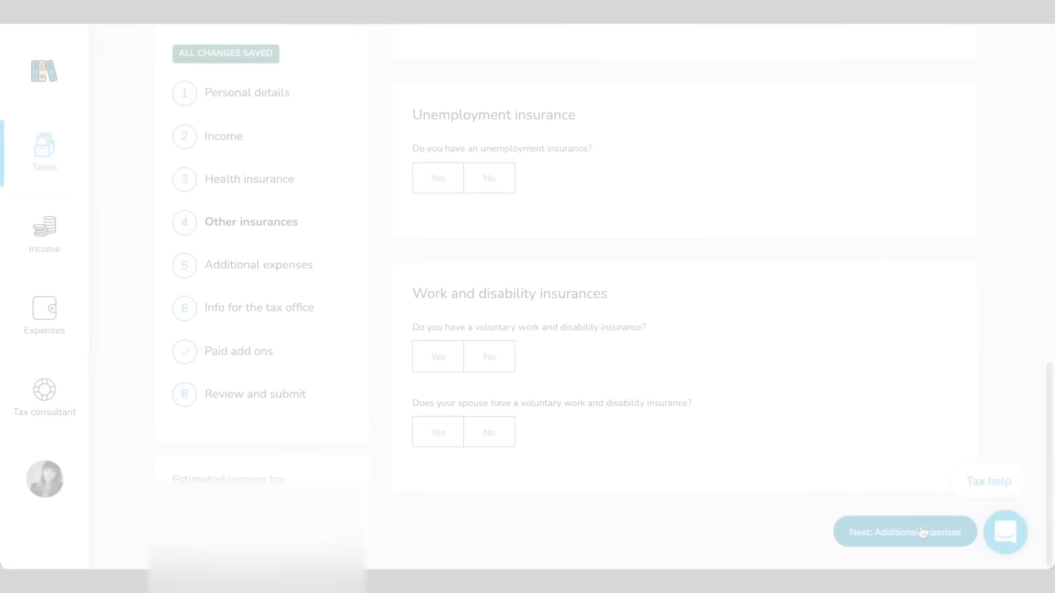
pyautogui.click(922, 532)
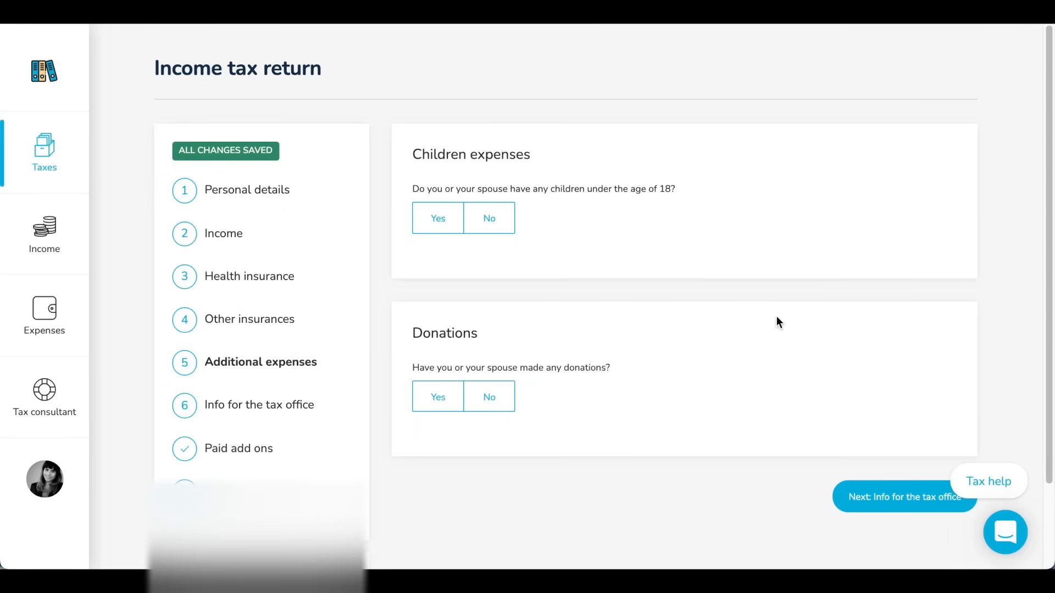
# Declare that you or the spouse have children under 18, and open the form for adding a child
pyautogui.click(434, 218)
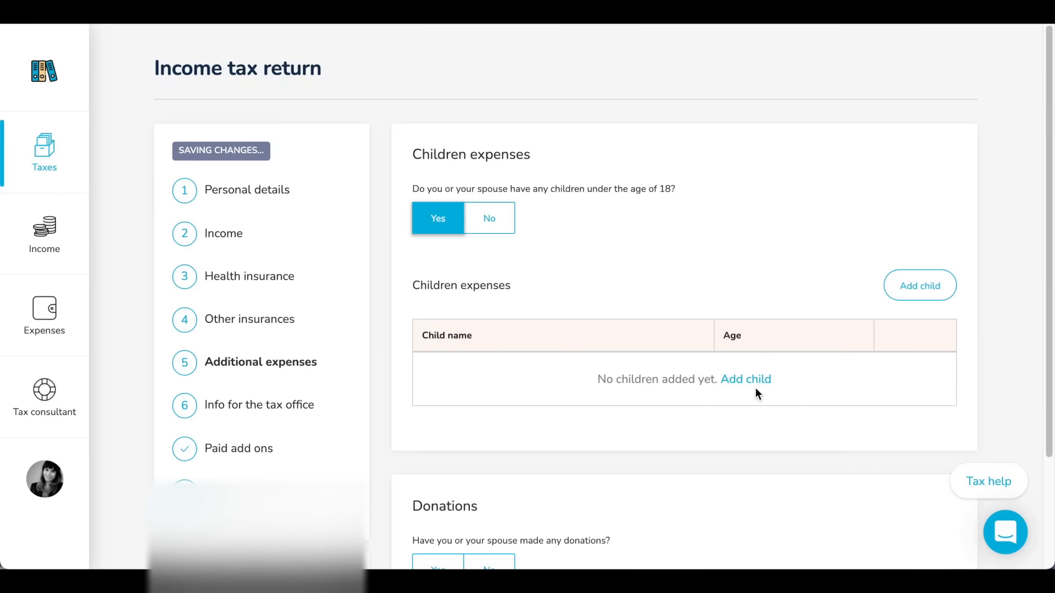
pyautogui.scroll(-1, 597, 442)
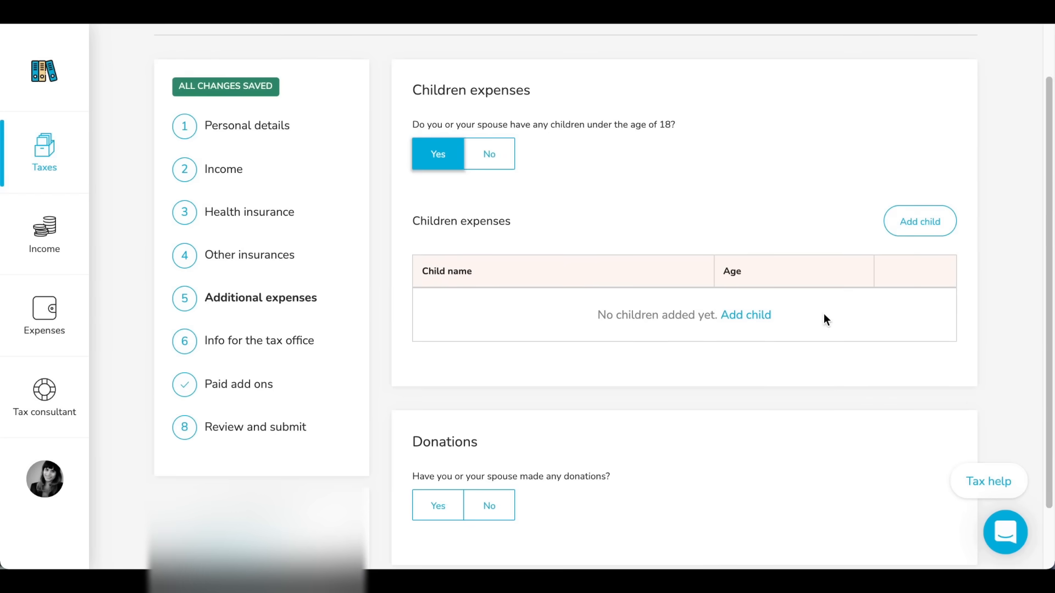
pyautogui.click(746, 316)
# Examine the child form's questions on parent-child relationship, child benefits, childcare costs and the further deductible costs below them
pyautogui.scroll(-7, 1031, 386)
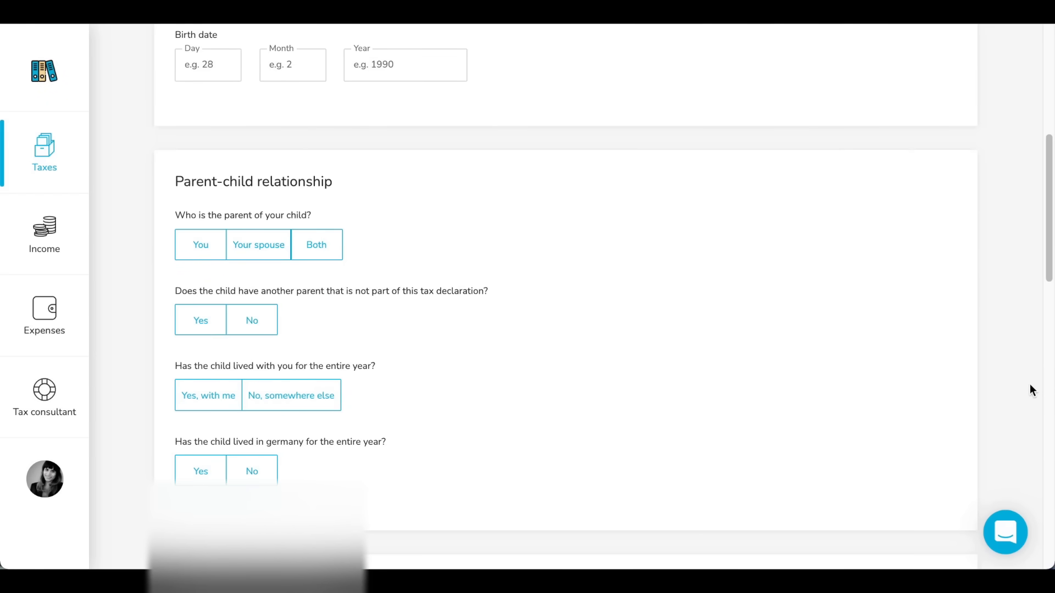
pyautogui.scroll(-2, 1032, 390)
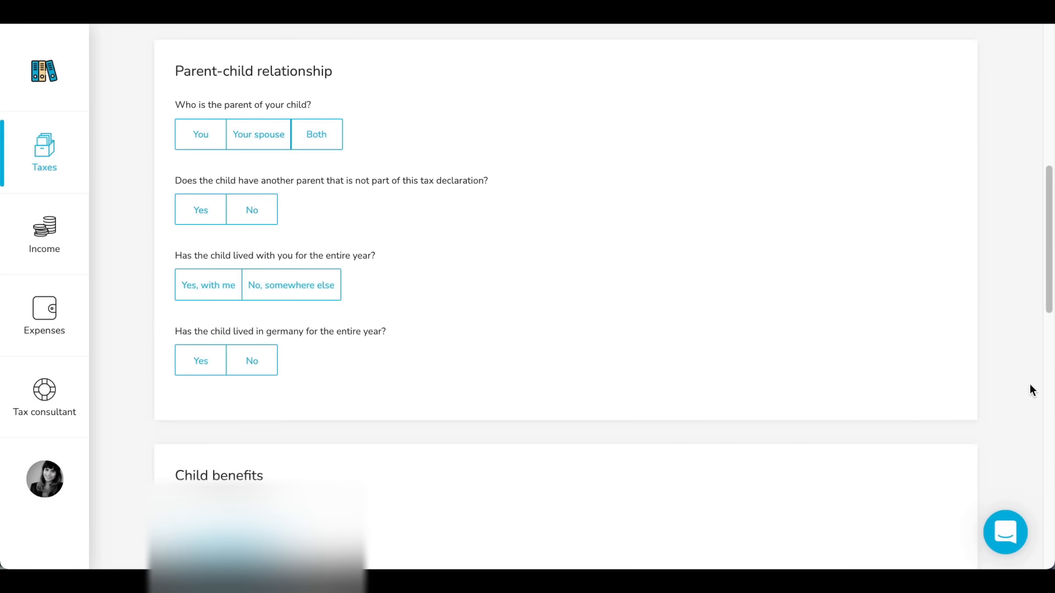
pyautogui.scroll(-6, 1030, 389)
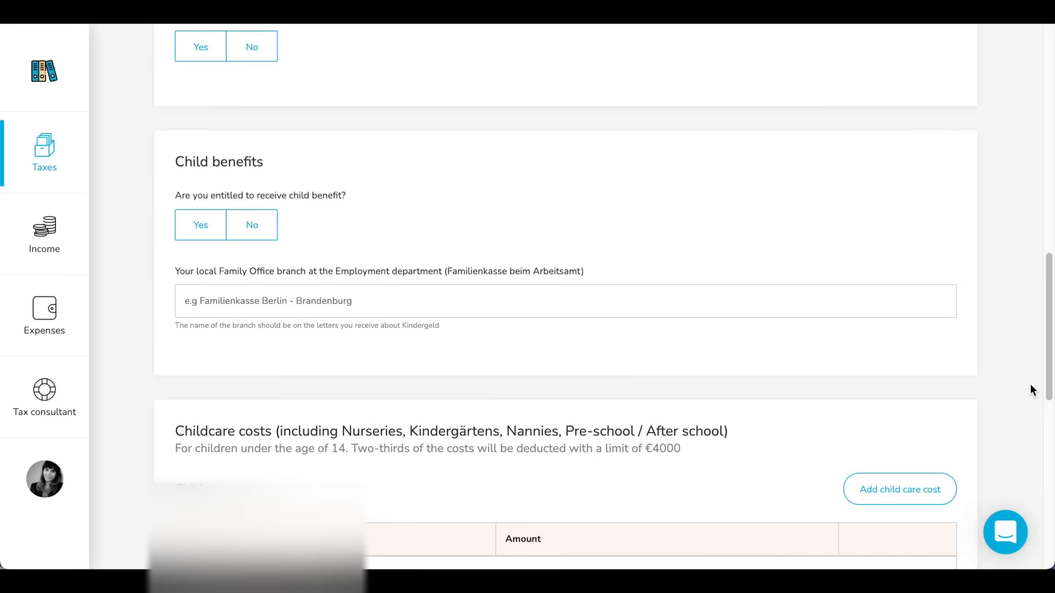
pyautogui.scroll(-1, 1031, 387)
pyautogui.scroll(-2, 1033, 389)
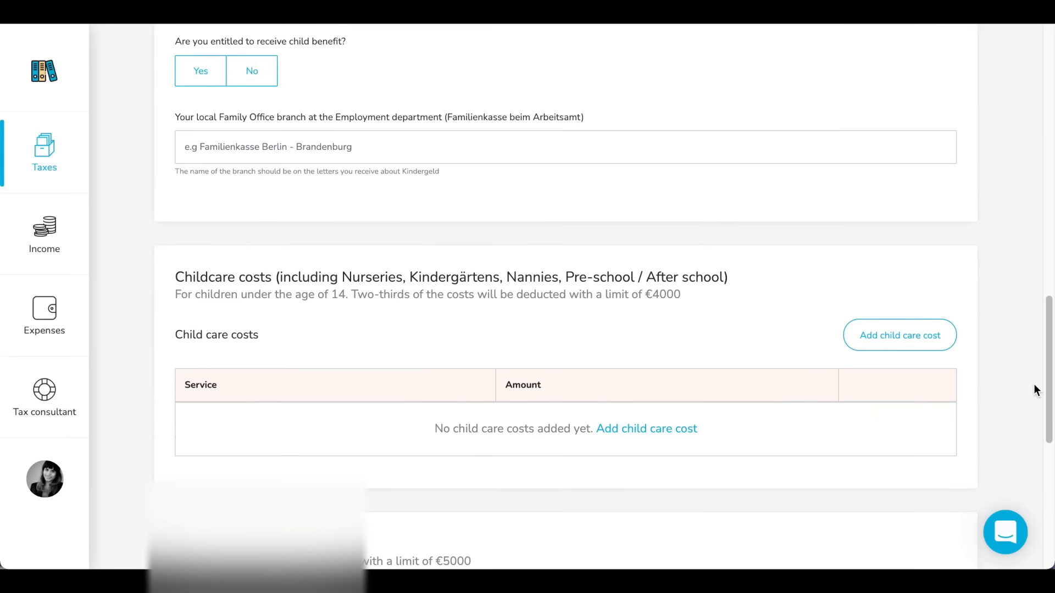
pyautogui.scroll(-2, 1033, 387)
pyautogui.moveTo(176, 153); pyautogui.dragTo(763, 153)
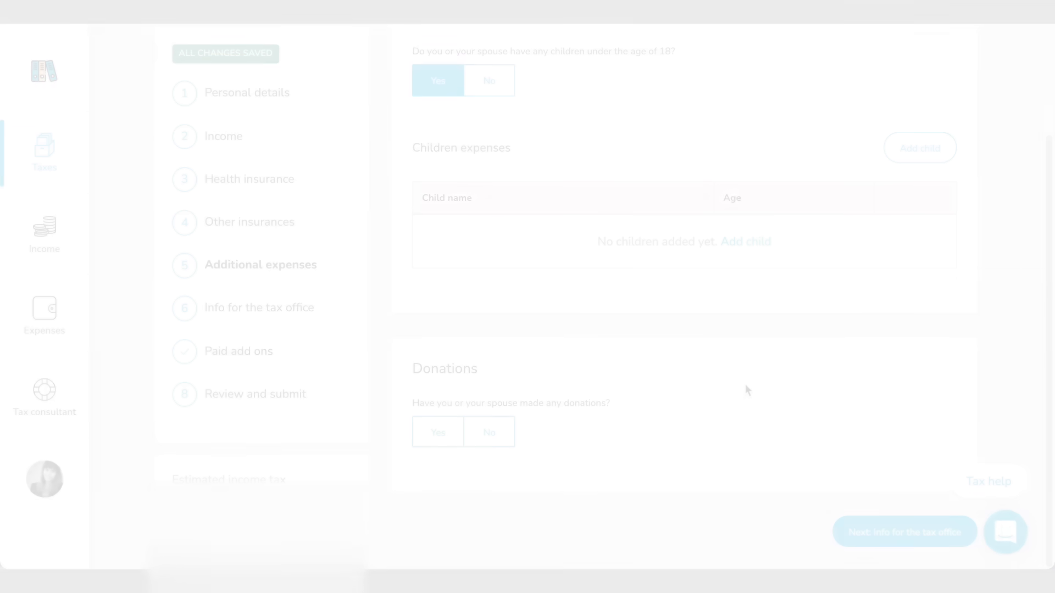
# Continue through the tax office information and paid add-ons to Review and submit, and preview the income tax report
pyautogui.click(917, 530)
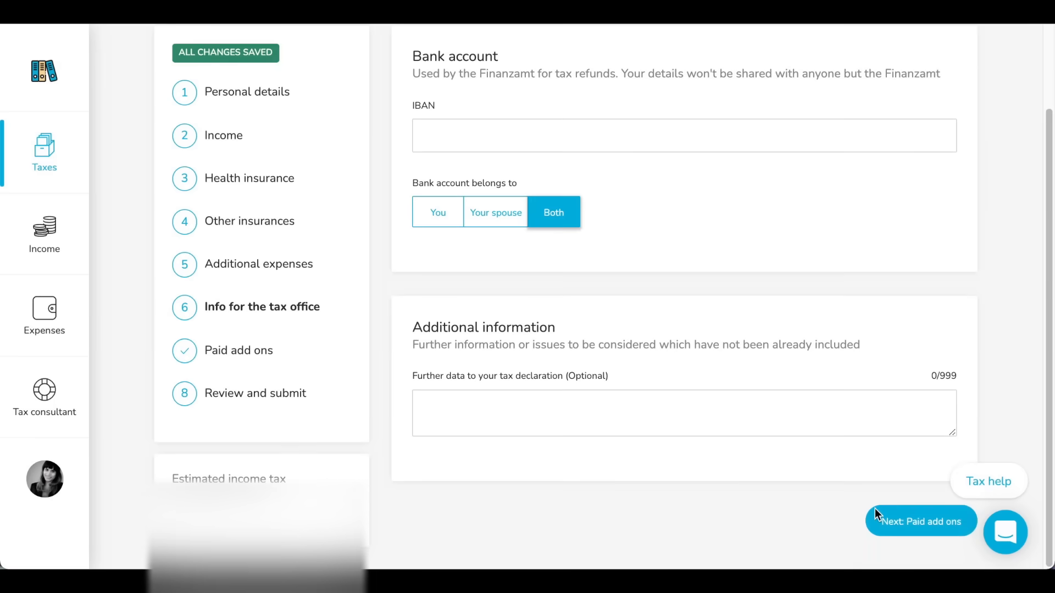
pyautogui.click(913, 525)
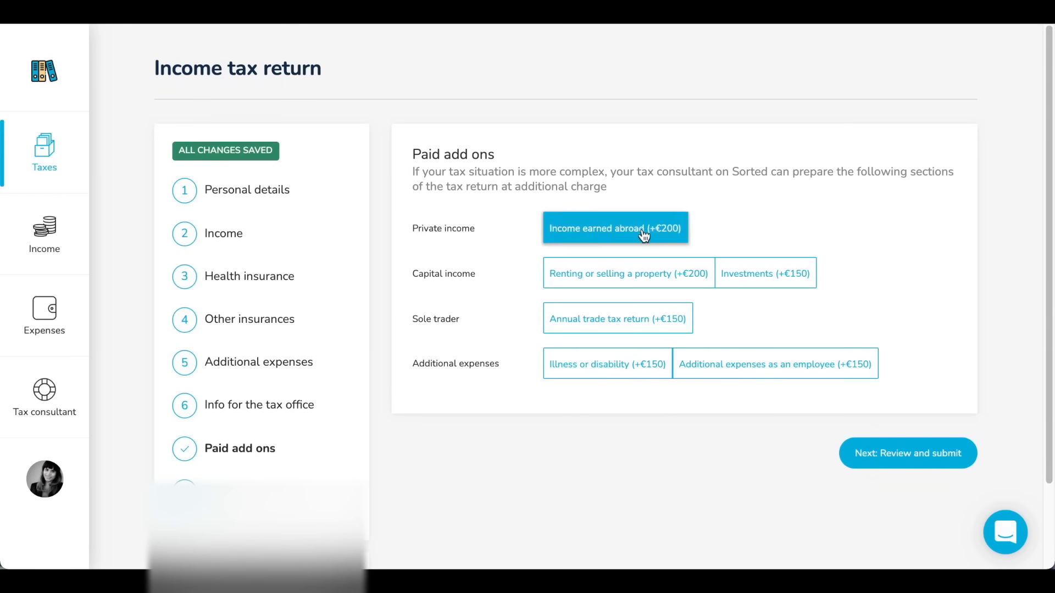
pyautogui.scroll(-2, 1023, 367)
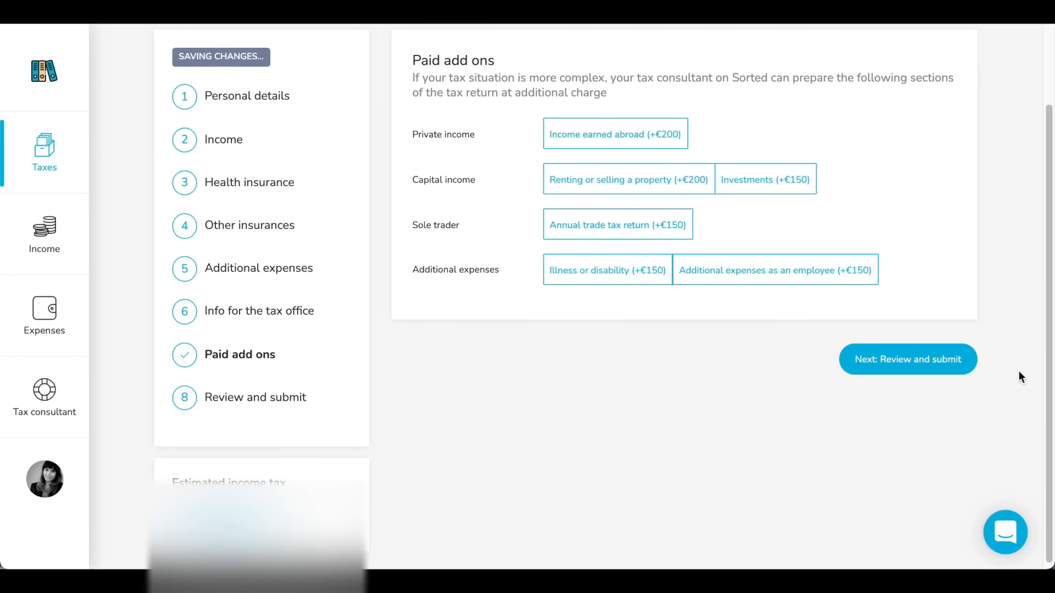
pyautogui.click(929, 360)
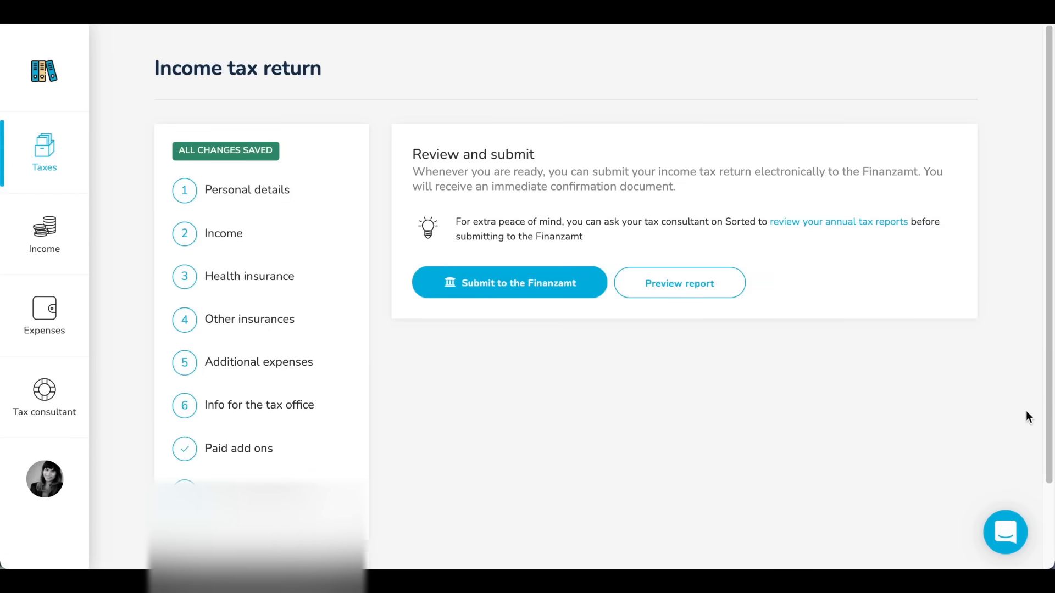
pyautogui.click(703, 283)
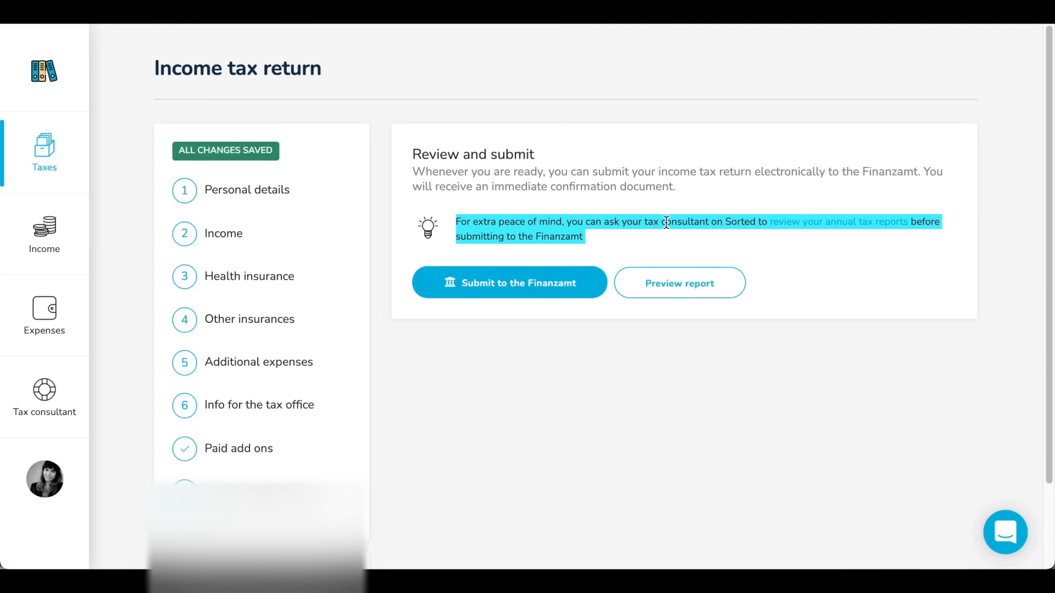
pyautogui.click(667, 222)
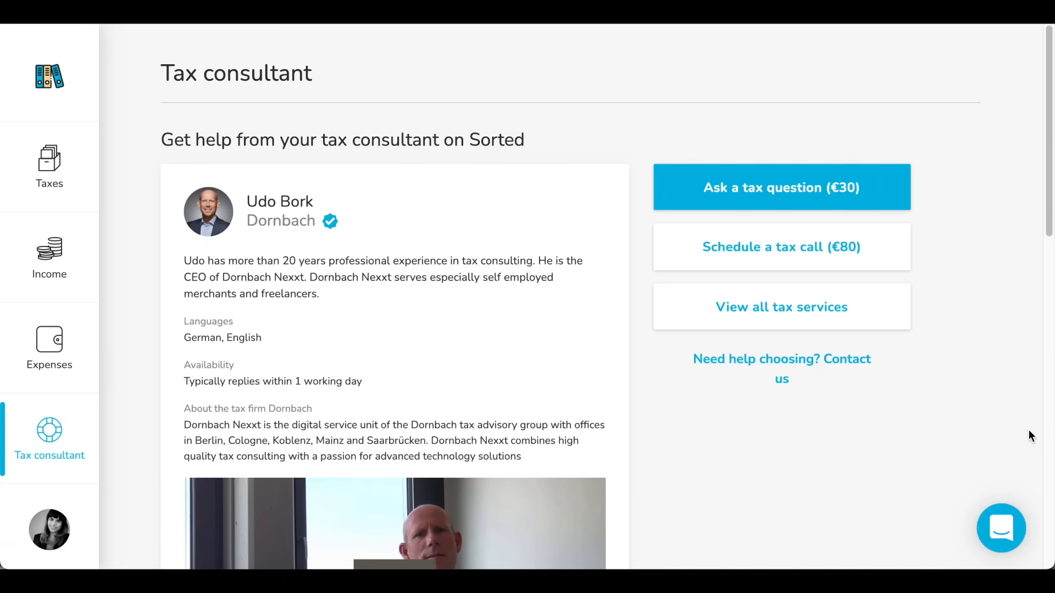
# Look over the tax consultant's profile and open the overview of all tax services
pyautogui.scroll(-1, 1030, 435)
pyautogui.scroll(-1, 1029, 436)
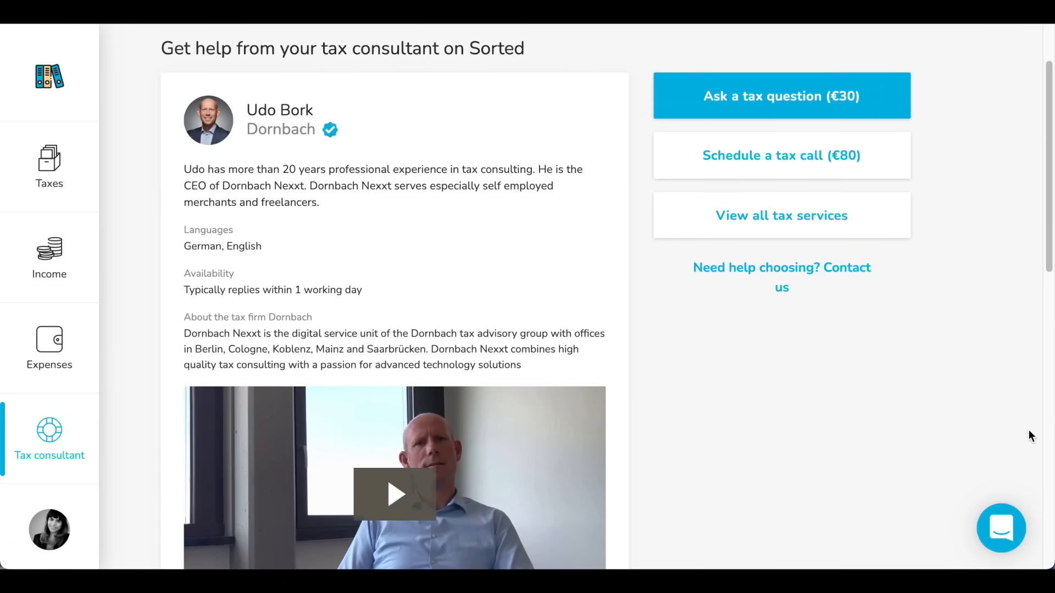
pyautogui.scroll(2, 932, 275)
pyautogui.scroll(-1, 932, 276)
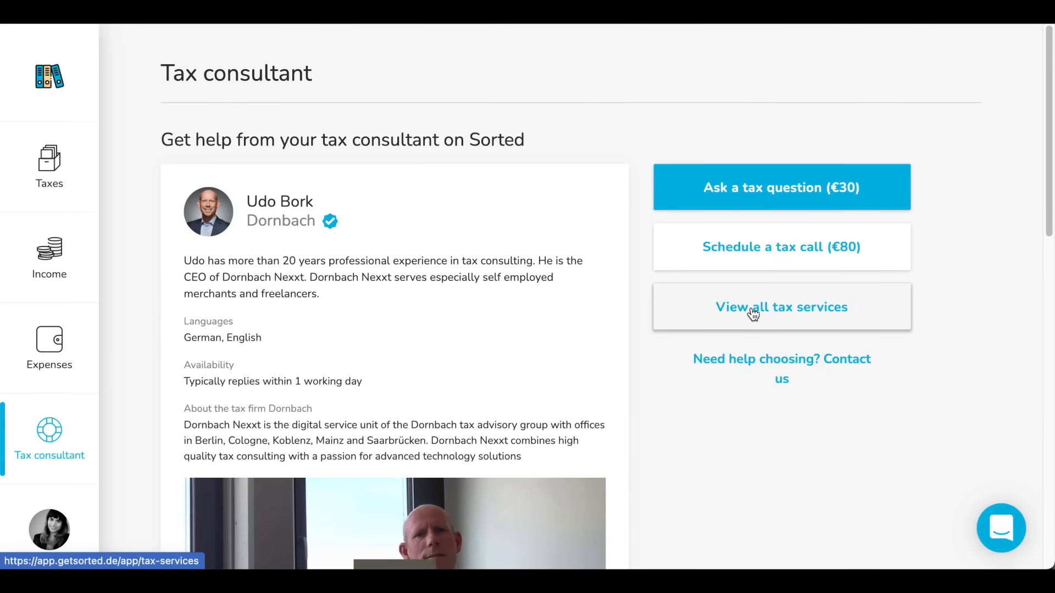
pyautogui.click(833, 310)
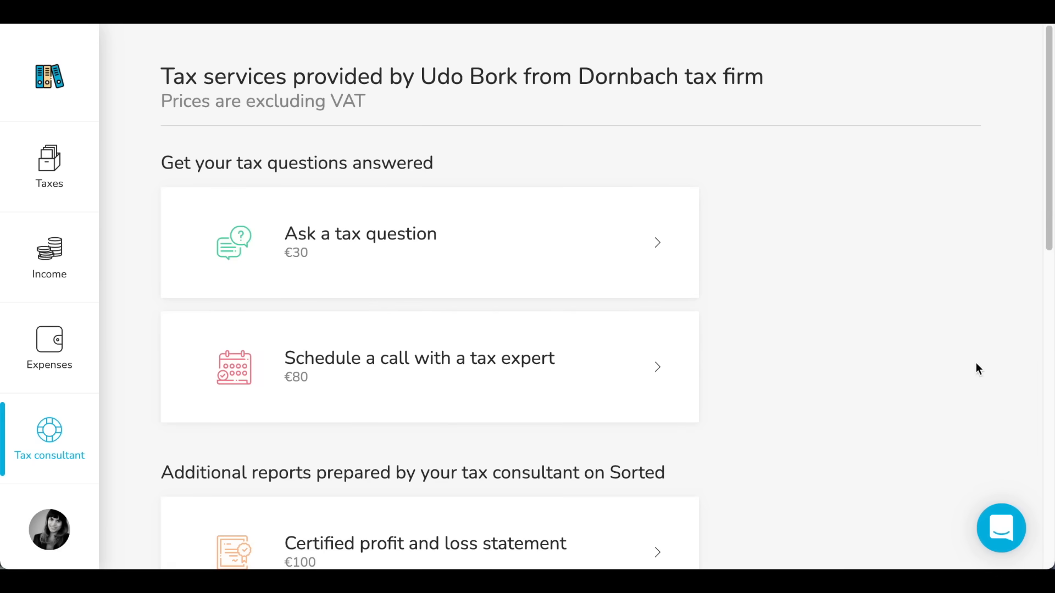
# Examine the tax services on offer and their prices, from tax questions to requesting a quote
pyautogui.scroll(-1, 976, 362)
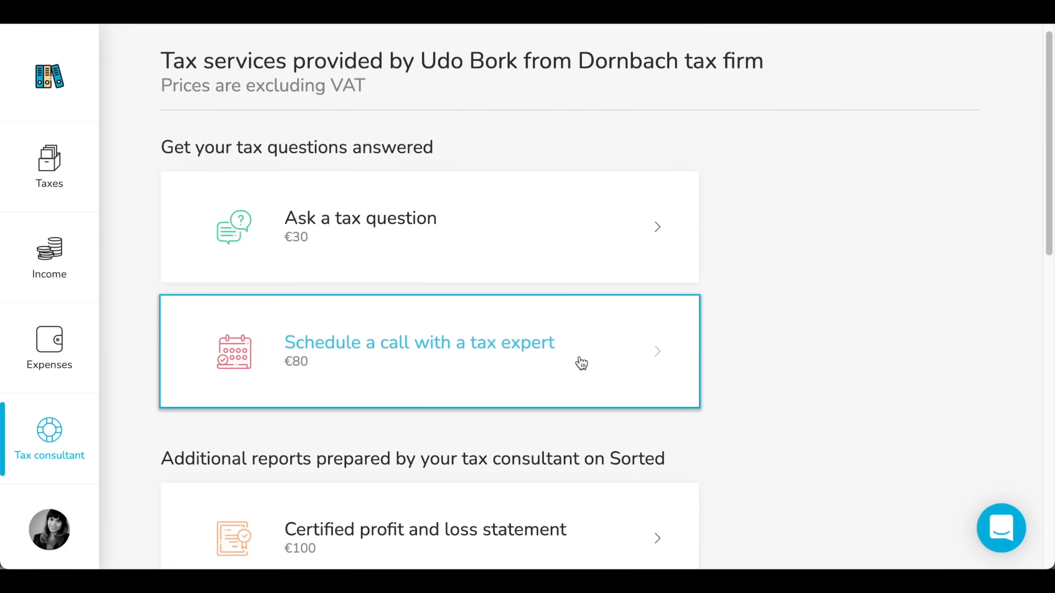
pyautogui.scroll(-6, 1031, 436)
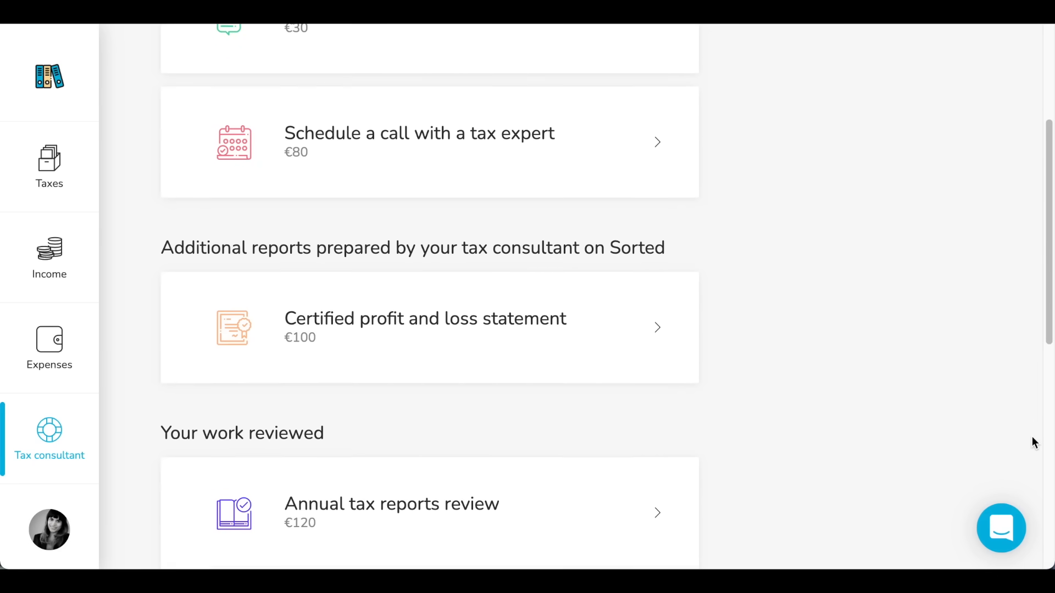
pyautogui.scroll(-1, 1031, 436)
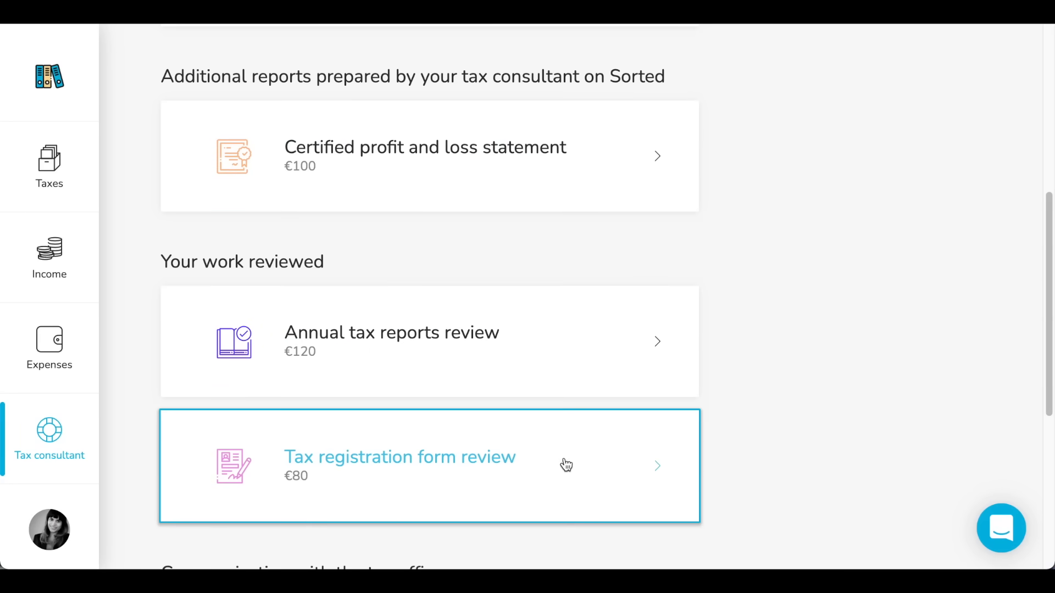
pyautogui.scroll(-3, 506, 482)
pyautogui.scroll(-3, 507, 481)
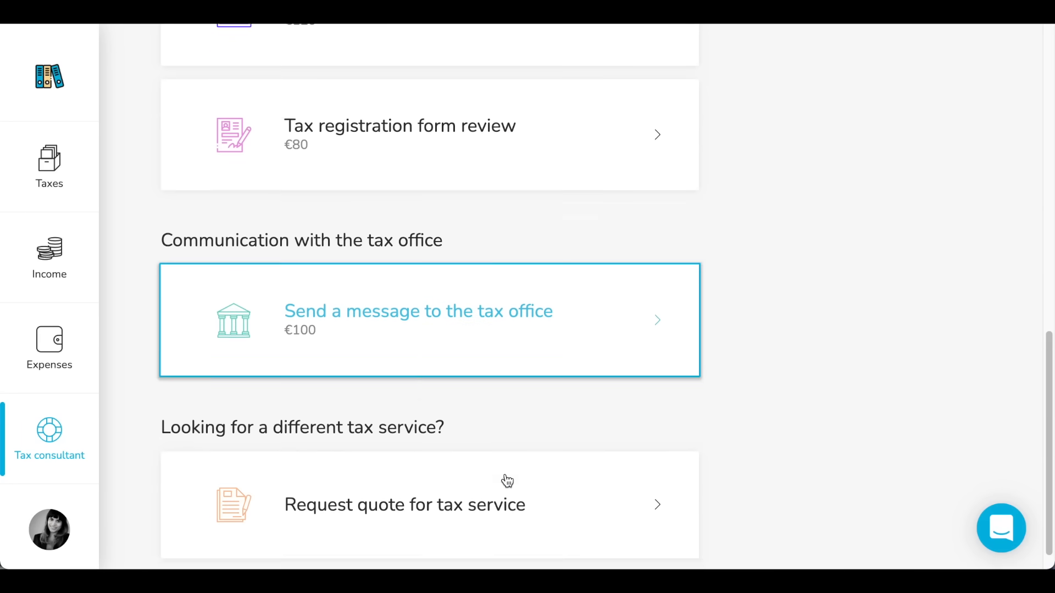
pyautogui.scroll(-1, 507, 481)
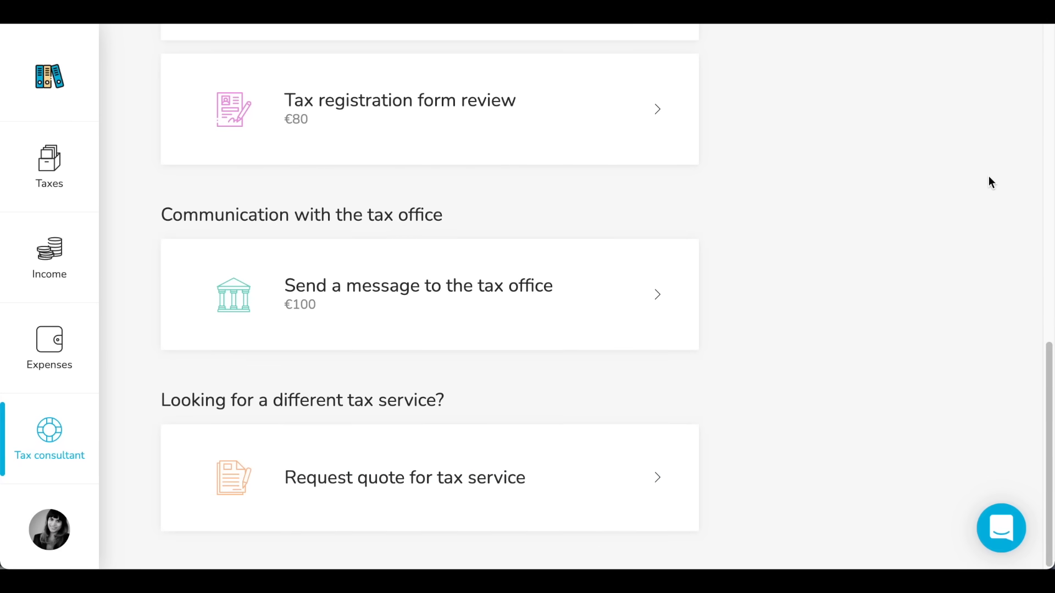
pyautogui.scroll(10, 988, 176)
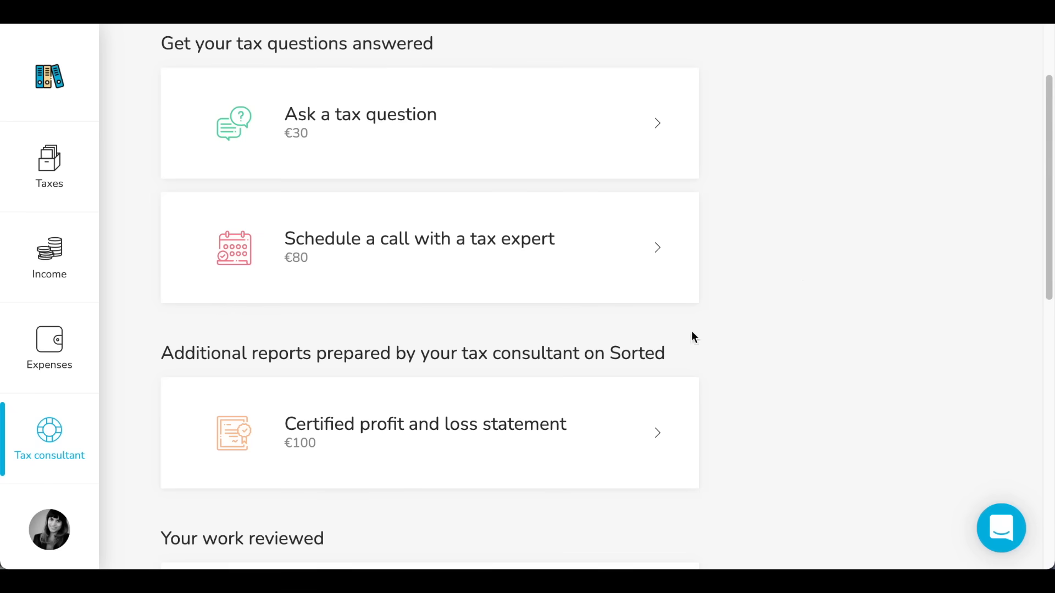
# Open the certified profit and loss statement service and review its process, request form and total price
pyautogui.click(545, 447)
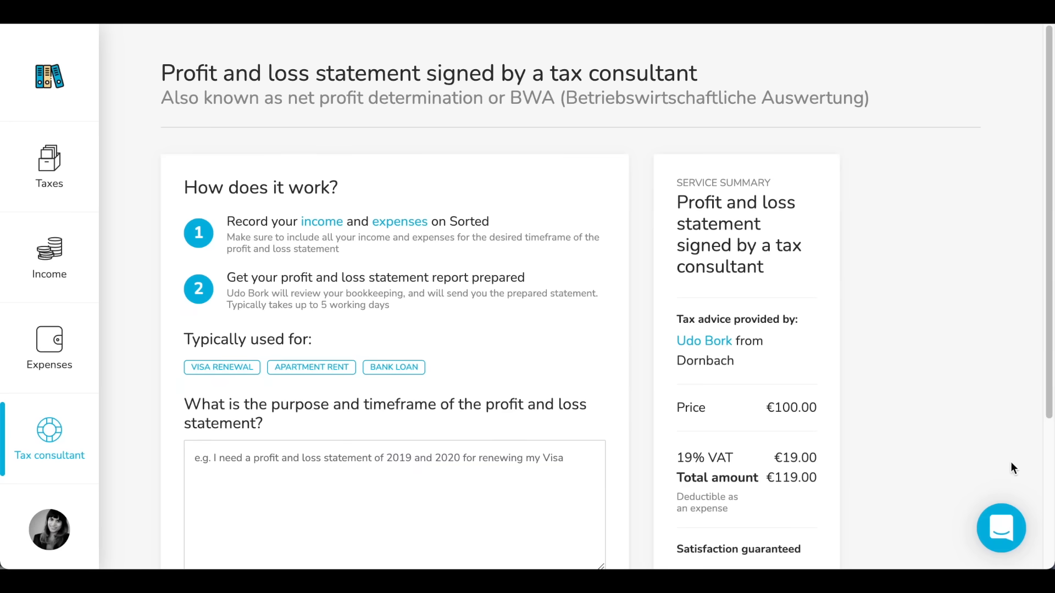
pyautogui.scroll(-1, 1011, 463)
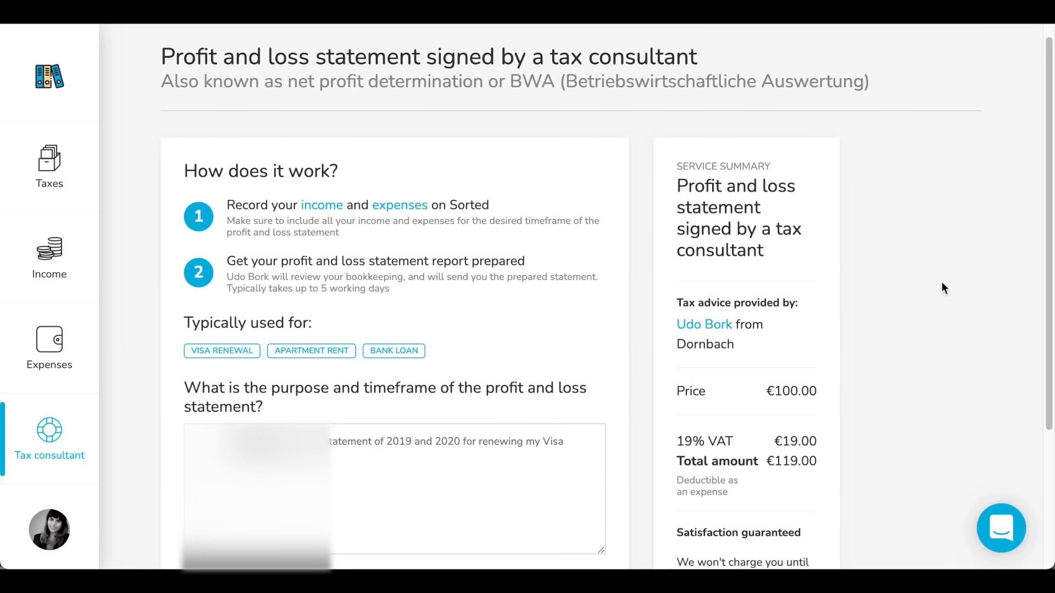
pyautogui.scroll(-3, 942, 282)
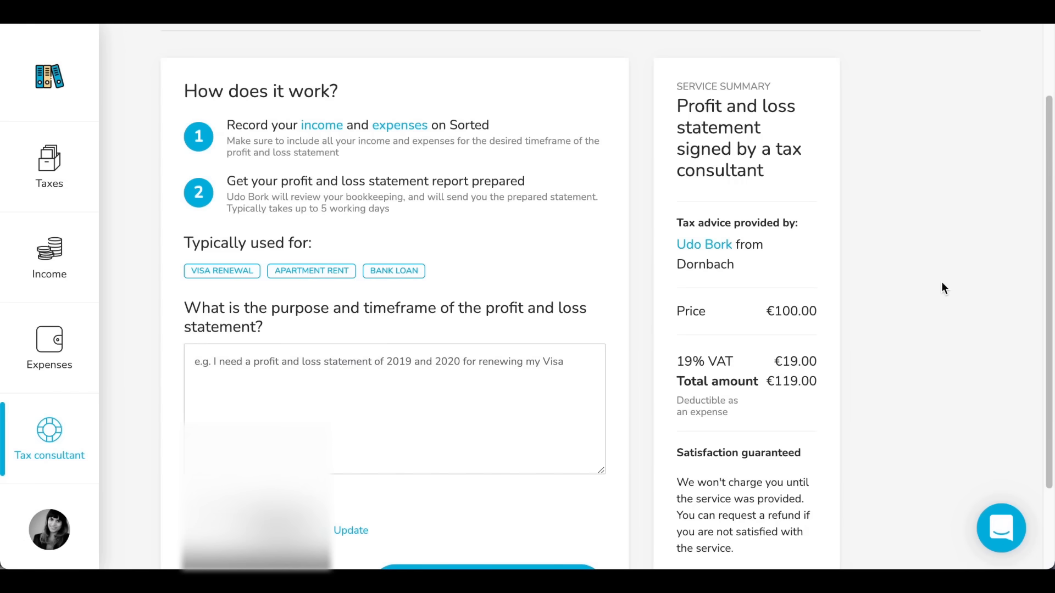
pyautogui.scroll(-4, 942, 282)
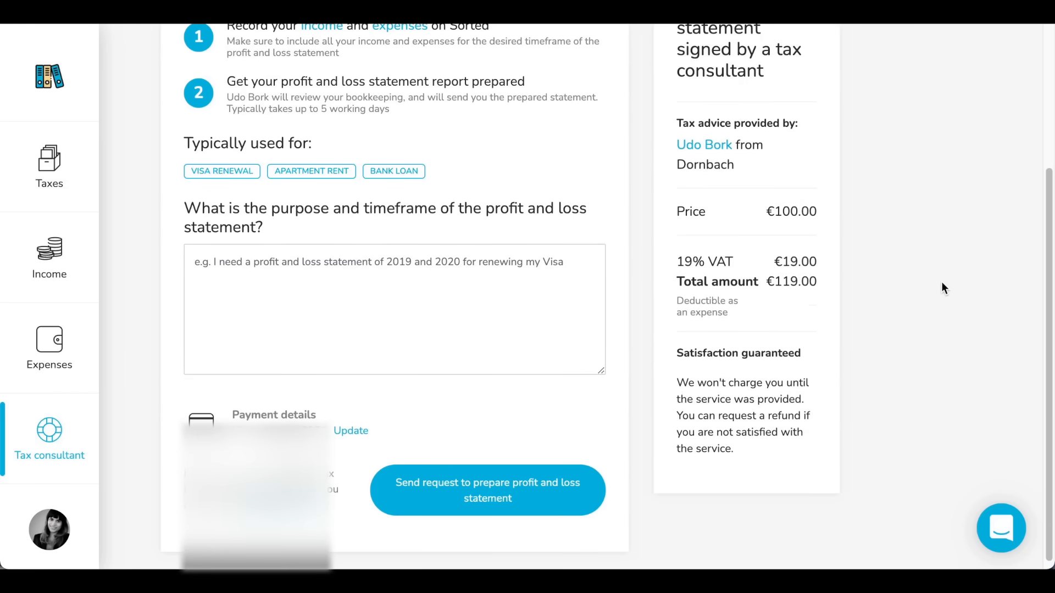
pyautogui.scroll(1, 940, 282)
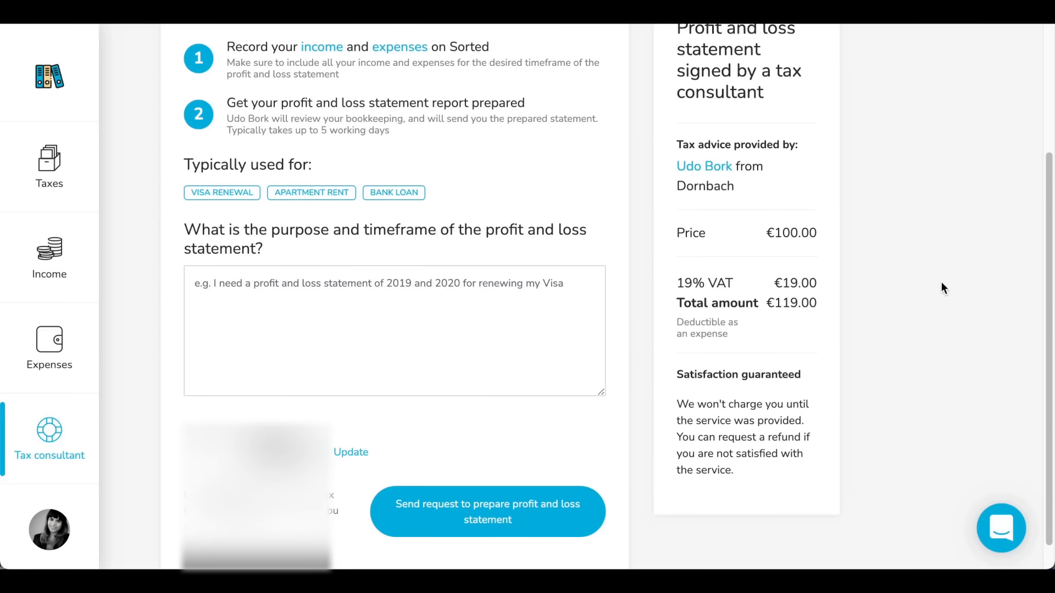
pyautogui.scroll(2, 941, 283)
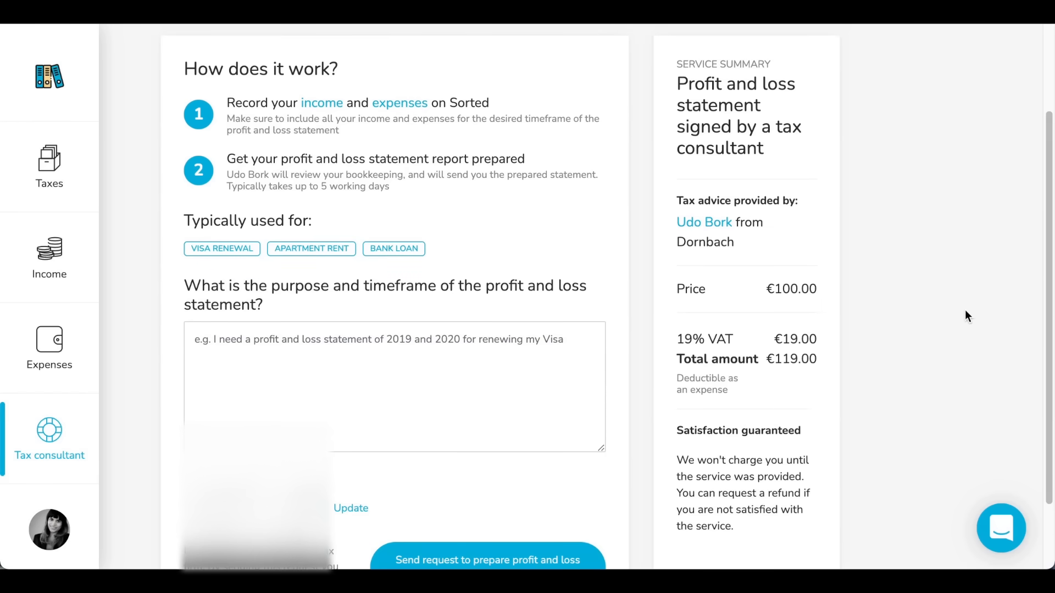
pyautogui.moveTo(768, 358); pyautogui.dragTo(842, 359)
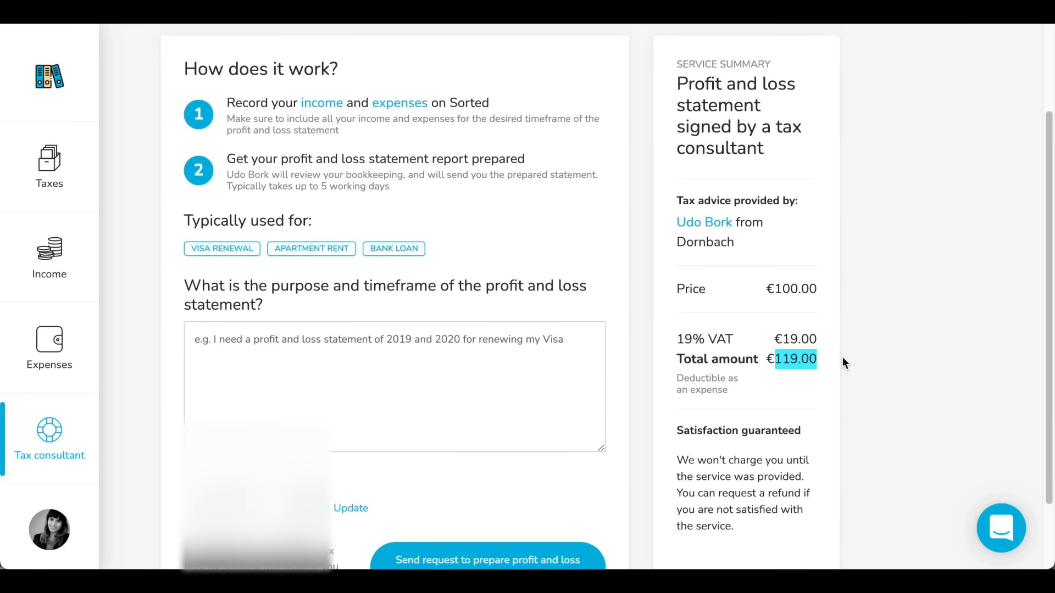